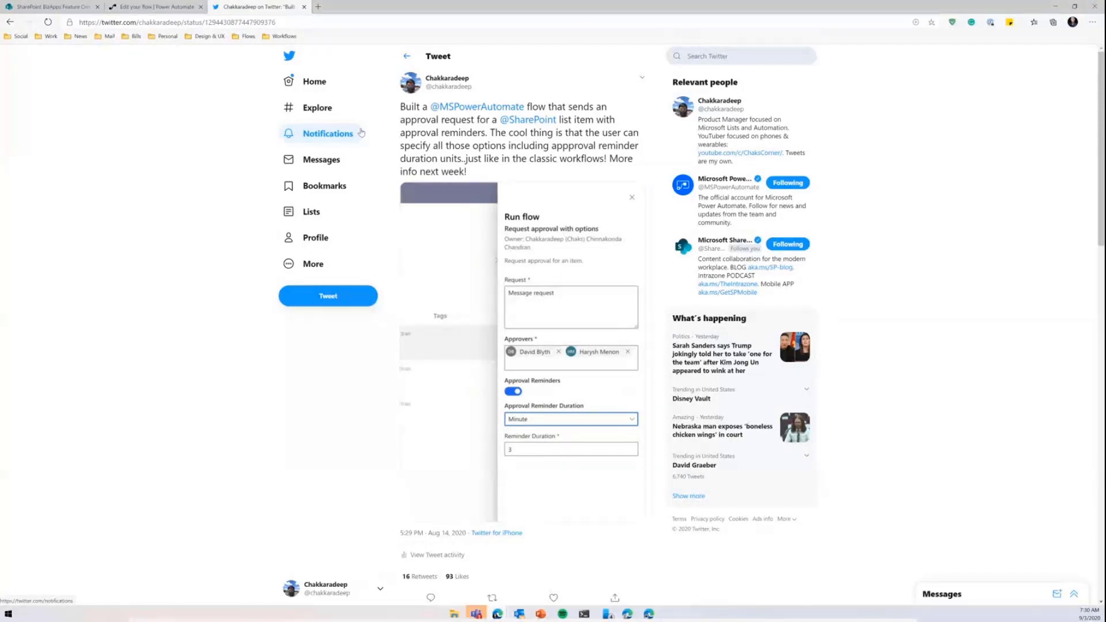
# - Launch Request approval with options from Automate for the Auckland item in the Cities list
pyautogui.click(49, 6)
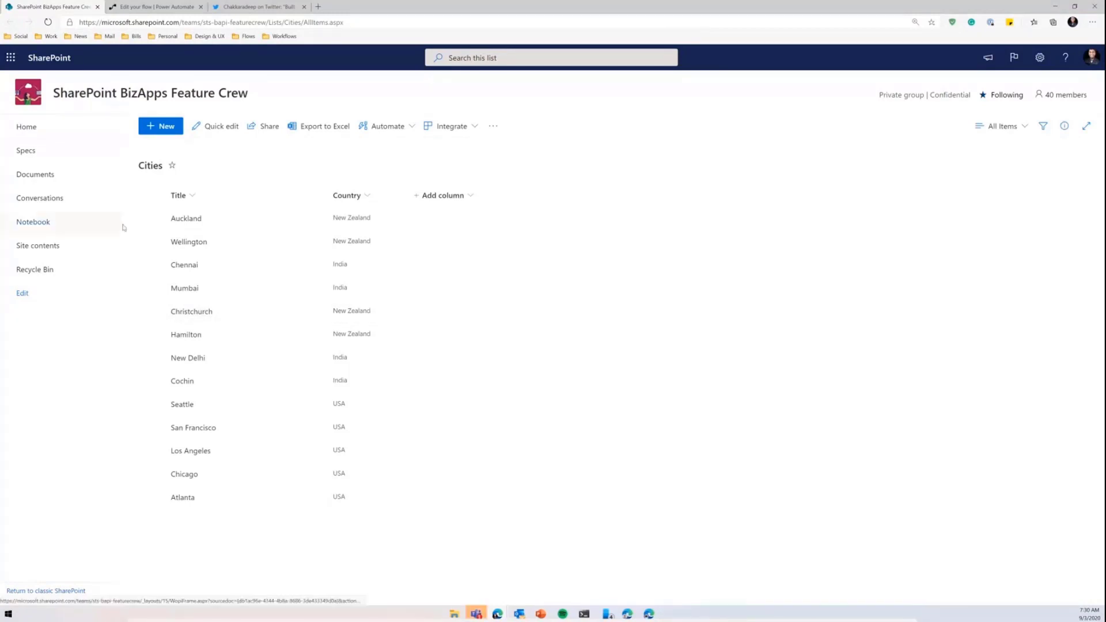
pyautogui.click(152, 219)
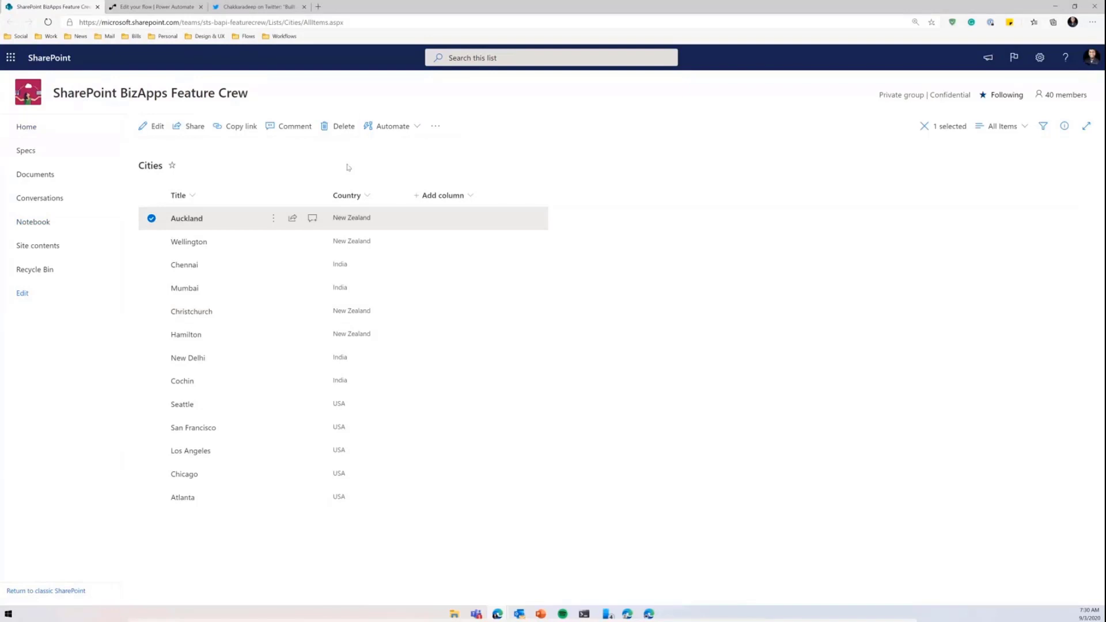
pyautogui.click(391, 126)
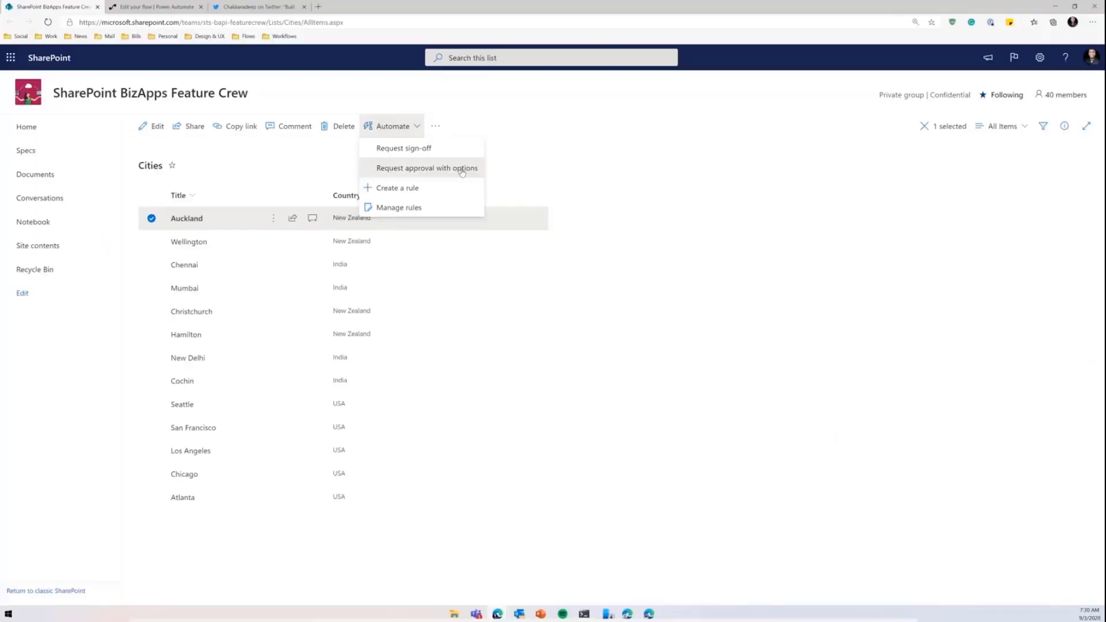
pyautogui.click(1027, 377)
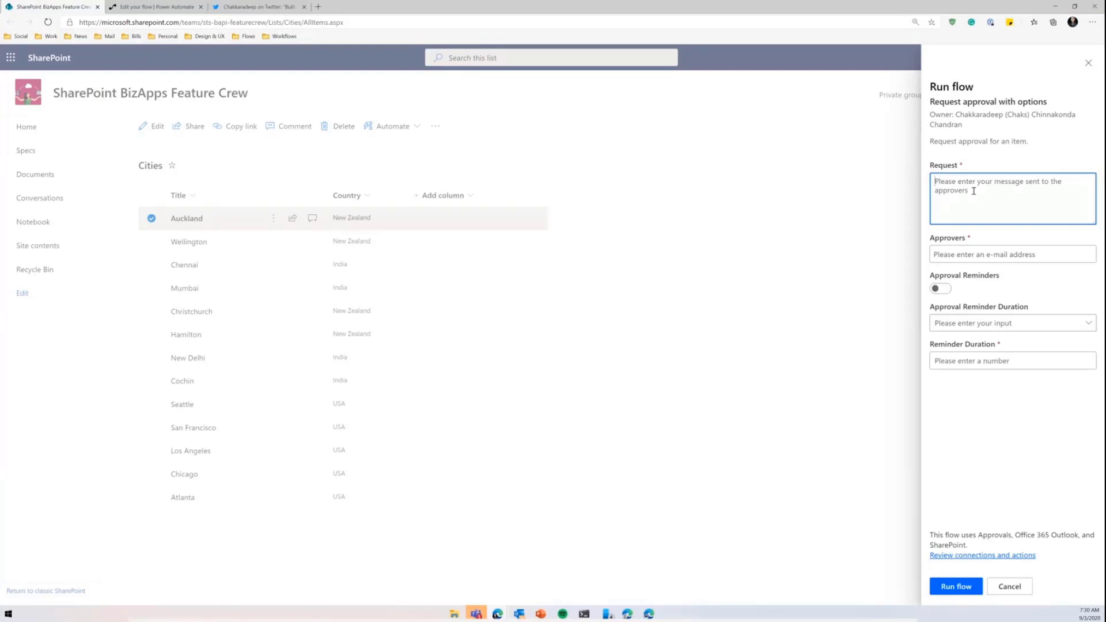
# - Enter the request 'A new city in the horizon. Please approve.' and add two approvers
pyautogui.write('A new city in the horizon. Please approve.')
pyautogui.click(1012, 252)
pyautogui.write('chaksc')
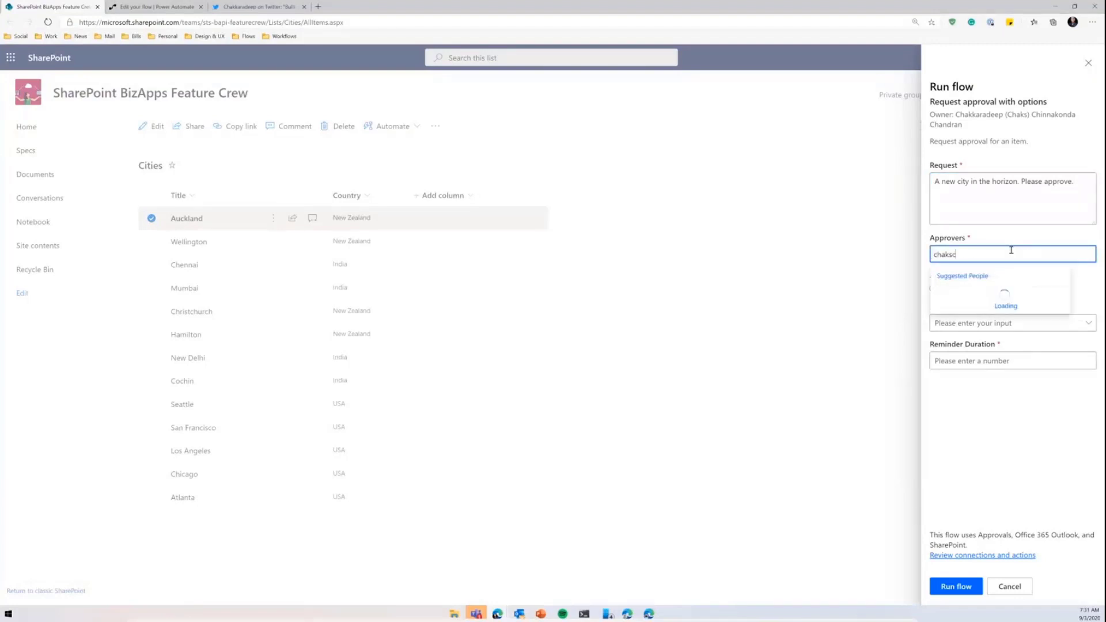
pyautogui.click(991, 297)
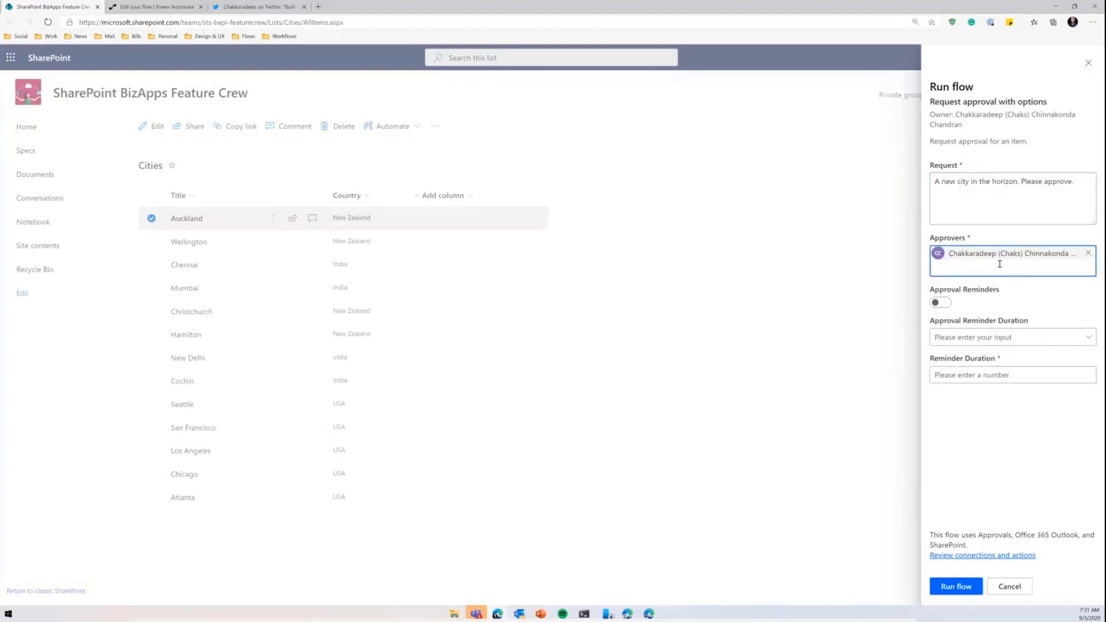
pyautogui.write('vesa juvonen')
pyautogui.click(982, 314)
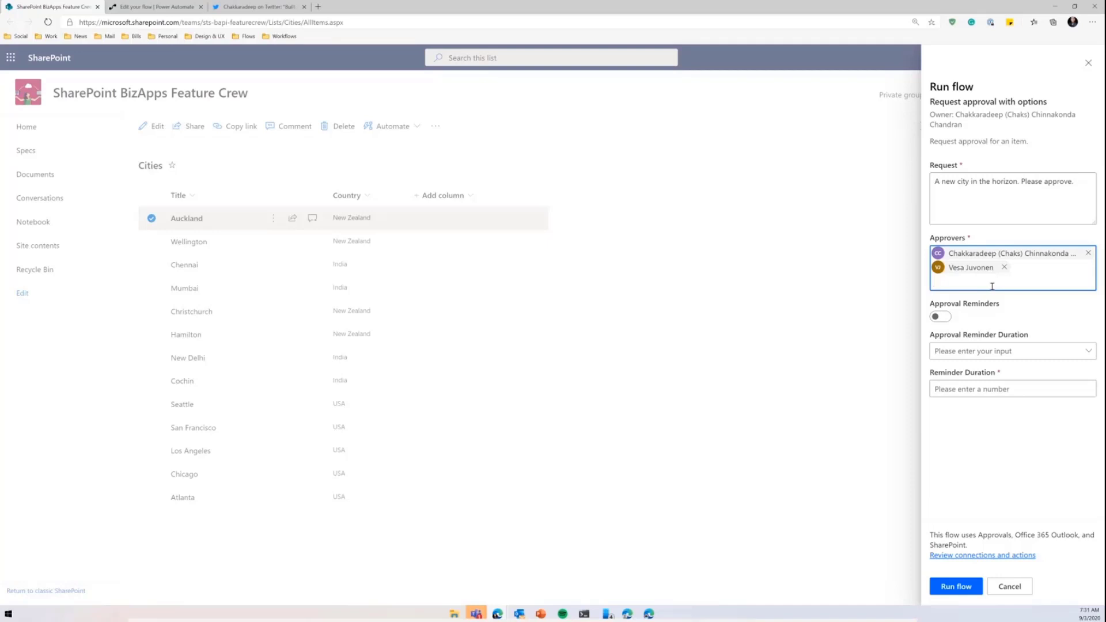
# - Turn on approval reminders every 1 Minute and run the flow
pyautogui.click(946, 318)
pyautogui.click(988, 352)
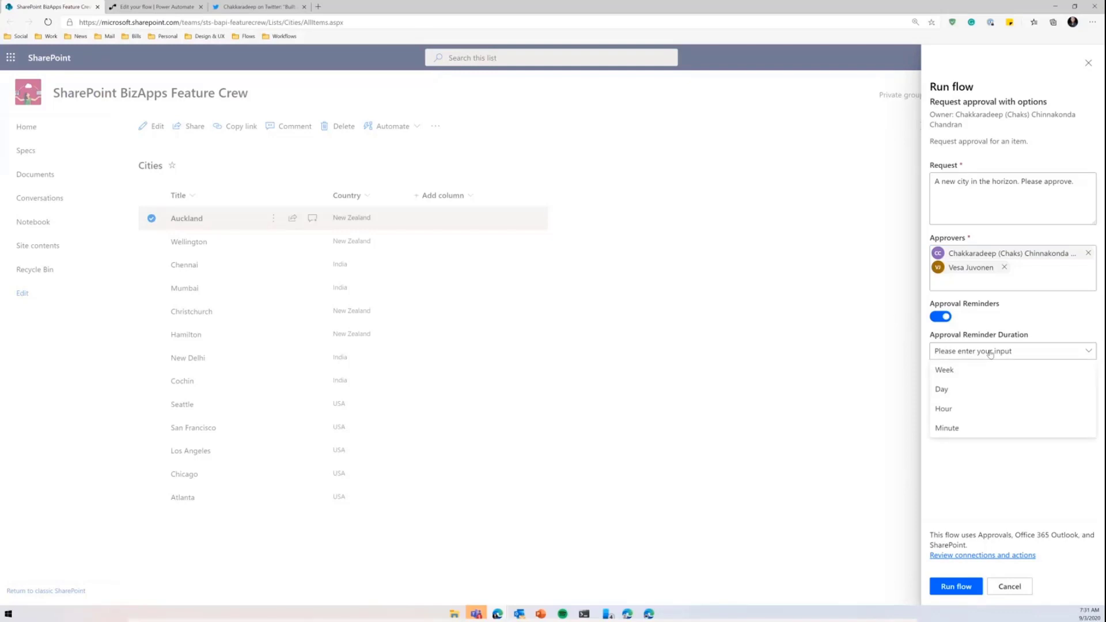
pyautogui.click(967, 426)
pyautogui.click(964, 392)
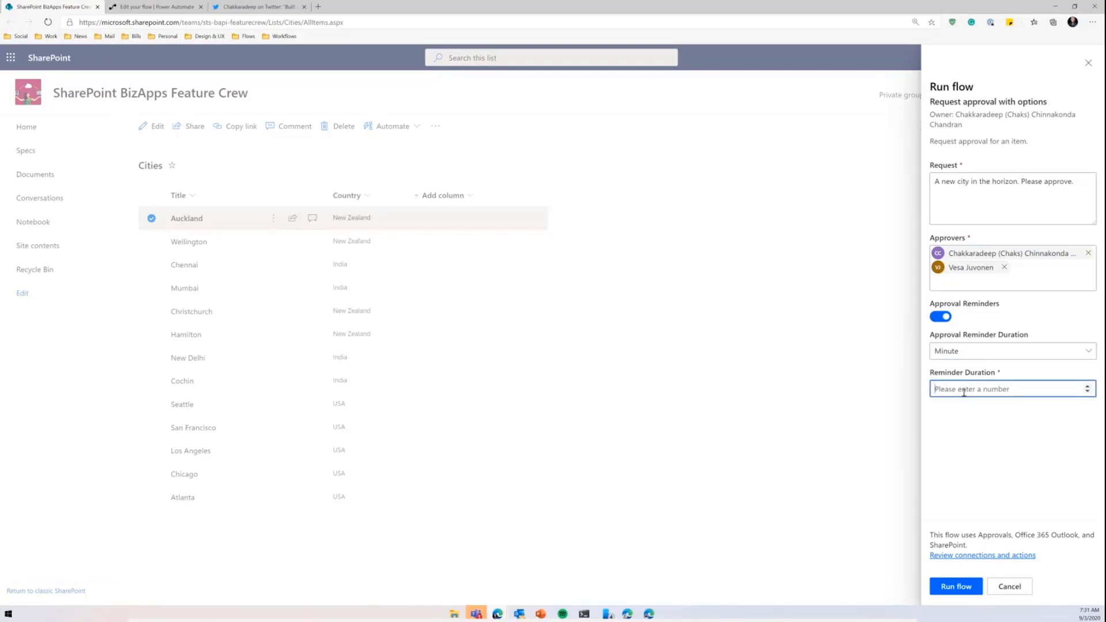
pyautogui.write('1')
pyautogui.click(941, 588)
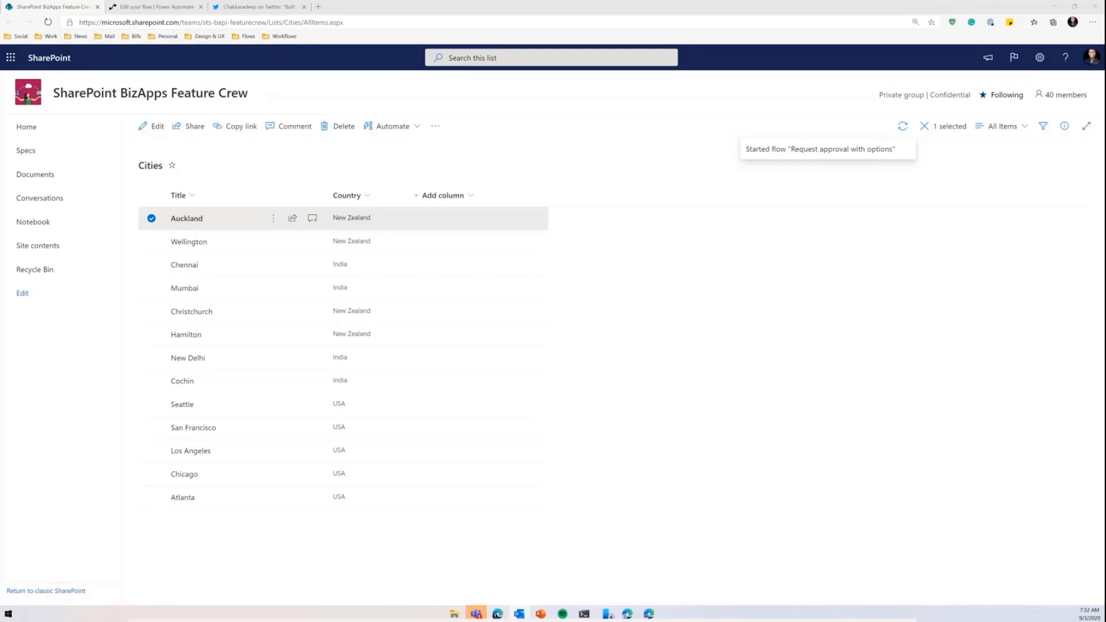
# - Open the flow's 28-day run history and view the in-progress 7:31 AM run
pyautogui.click(131, 8)
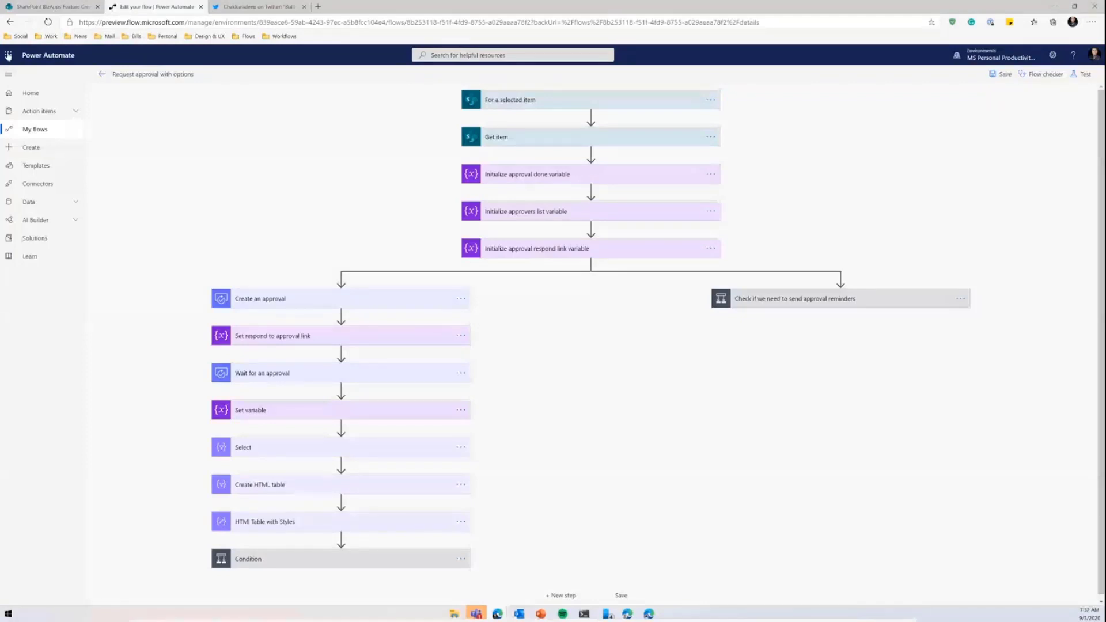
pyautogui.click(102, 73)
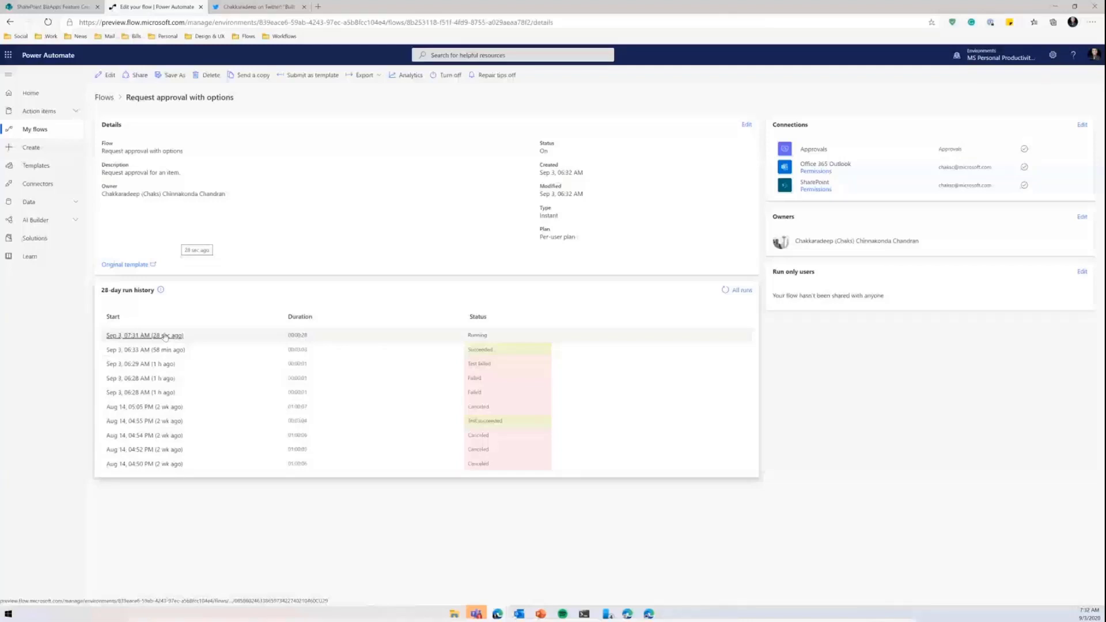
pyautogui.click(165, 336)
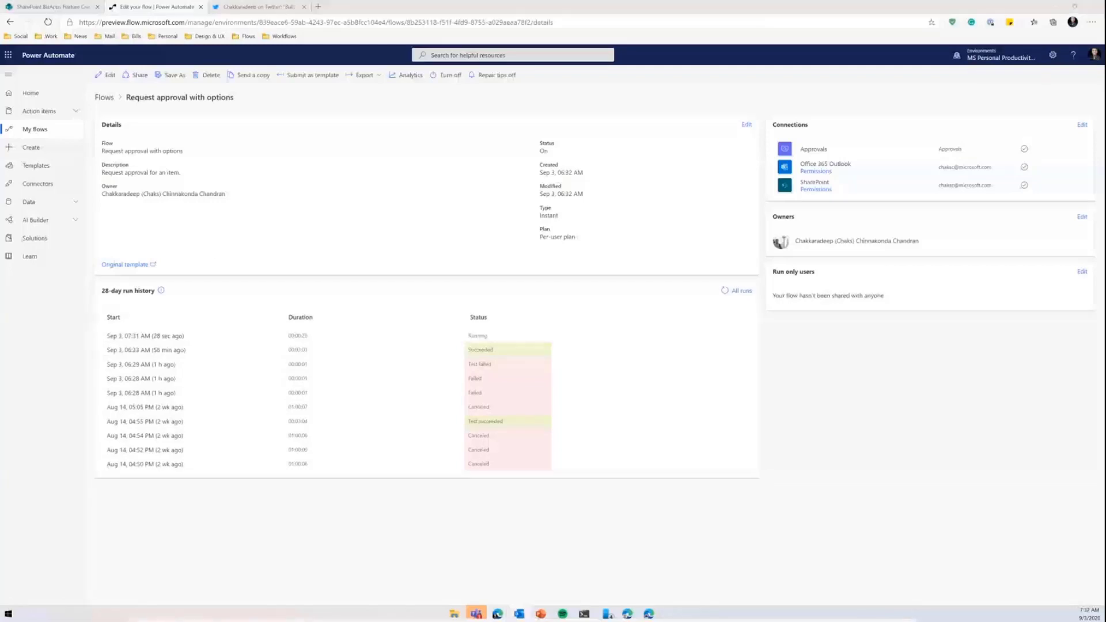
pyautogui.click(152, 337)
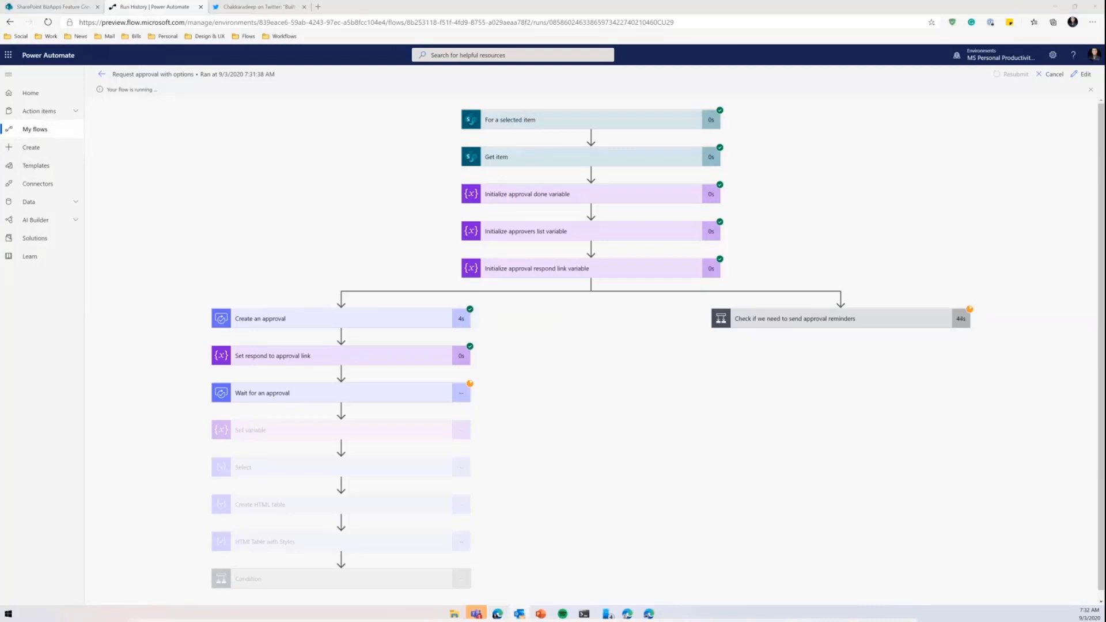
pyautogui.hotkey('alt', 'Tab')
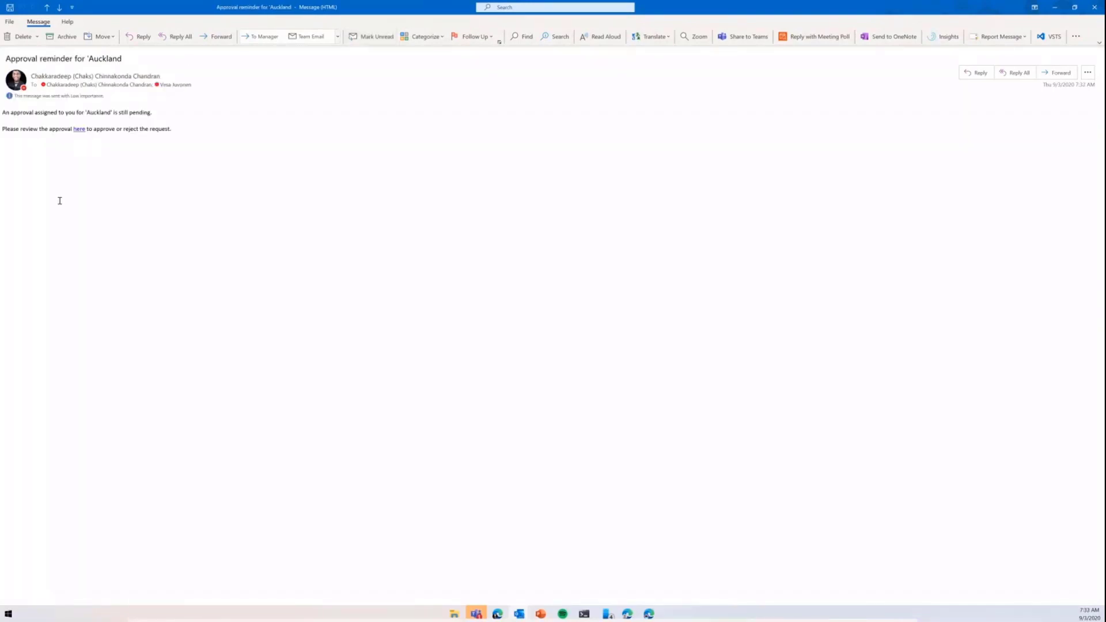
# - Restore the Approval reminder email into a smaller window and resize it larger
pyautogui.doubleClick(405, 13)
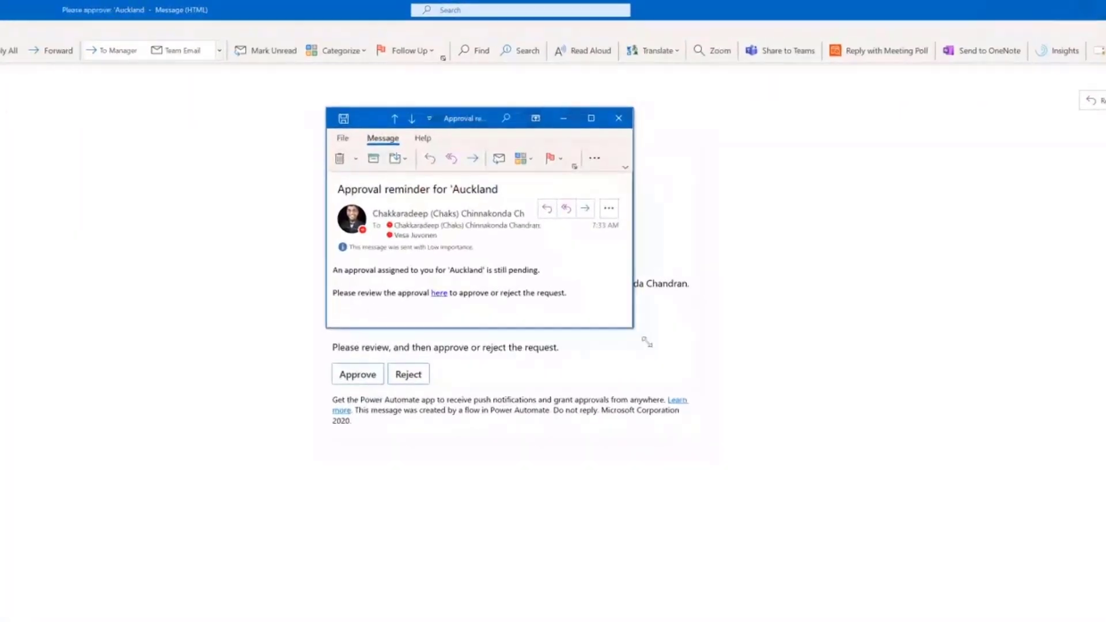
pyautogui.moveTo(646, 341); pyautogui.dragTo(822, 524)
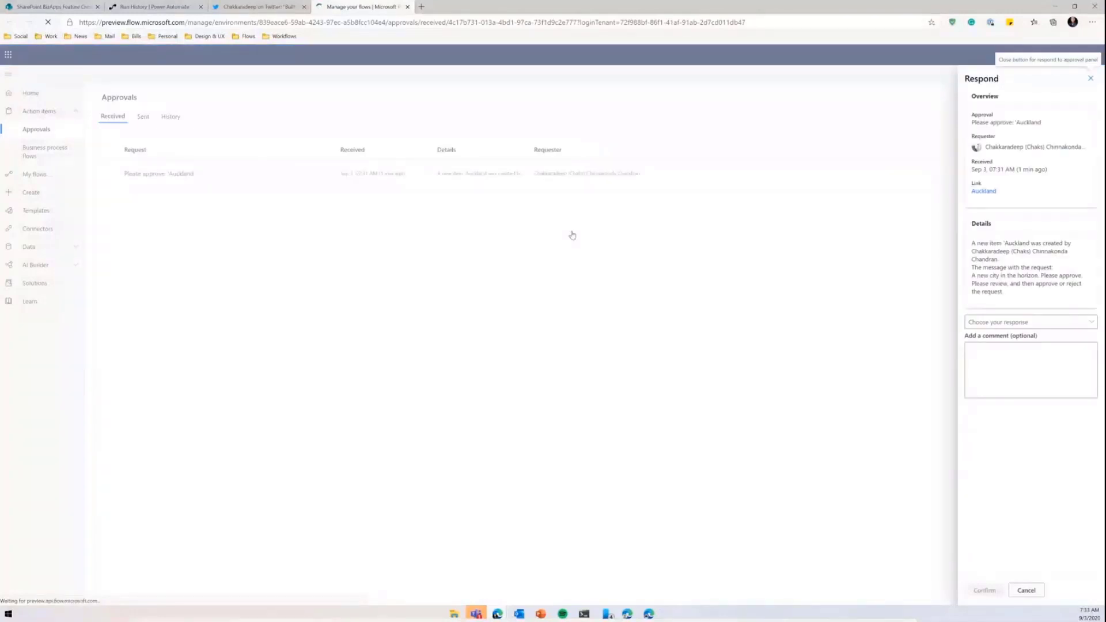
# - Close the Respond panel and reopen the Auckland approval from the newest reminder's link
pyautogui.click(1091, 79)
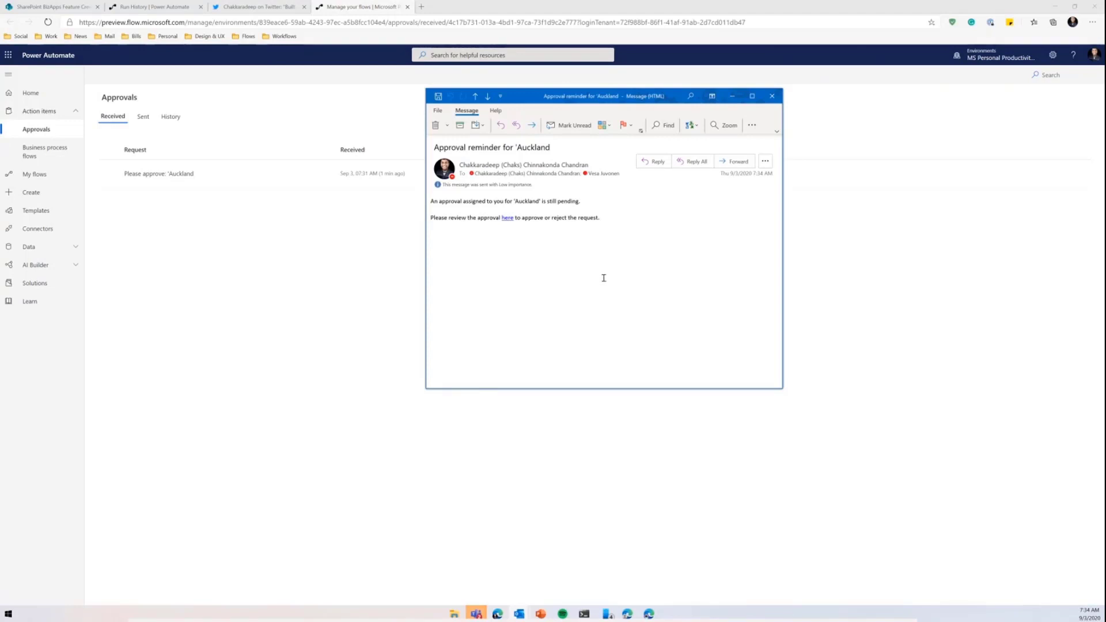
pyautogui.click(507, 218)
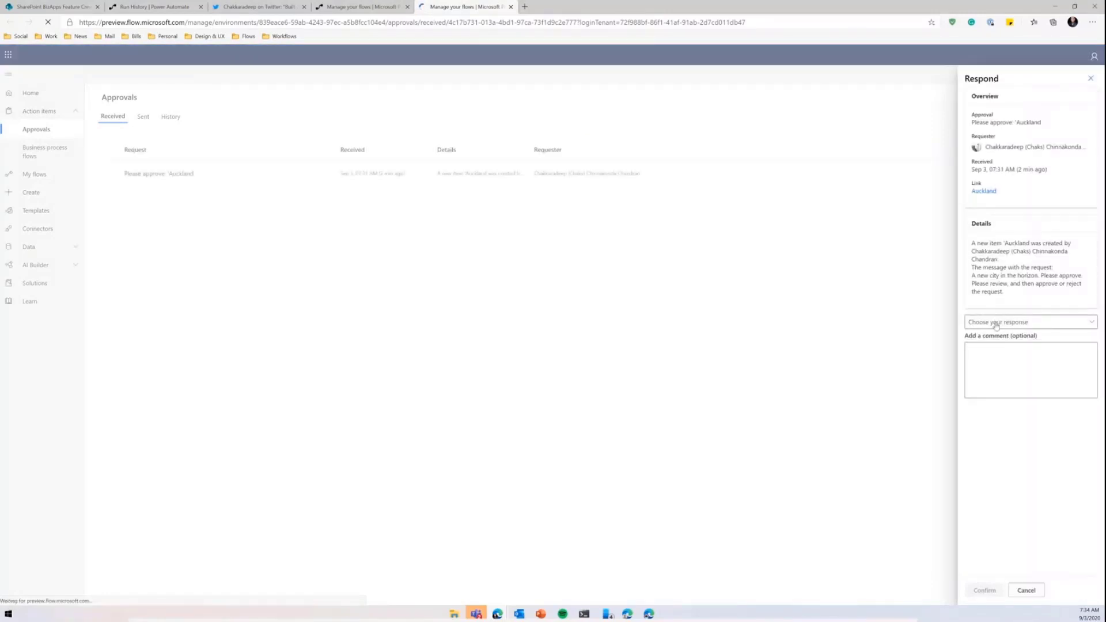
# - Approve the Auckland request with the comment 'This looks good to me'
pyautogui.click(996, 324)
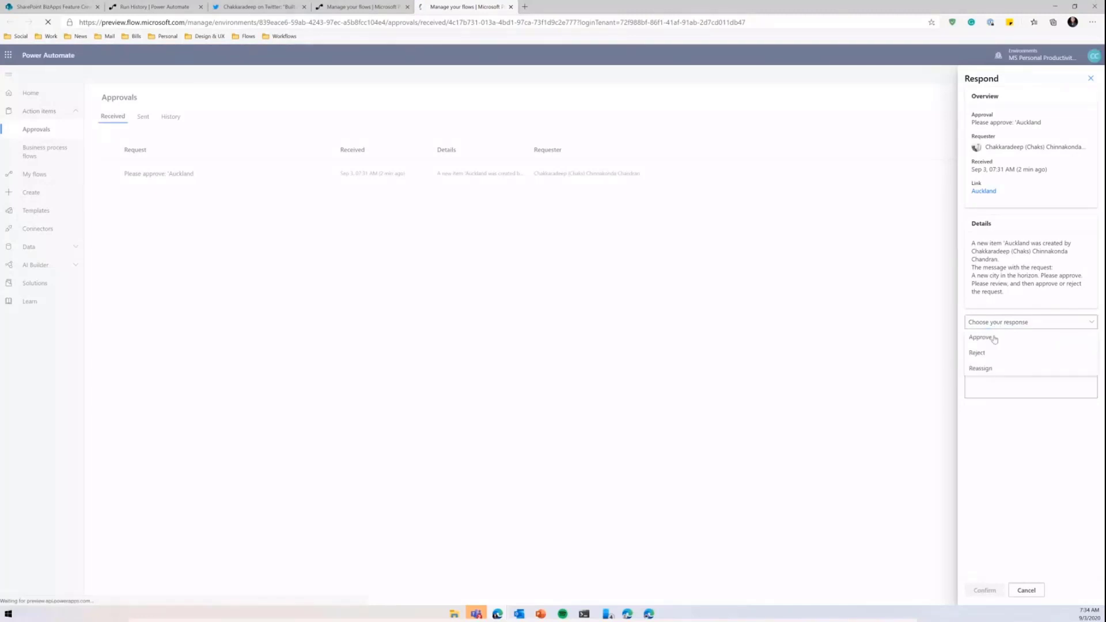
pyautogui.click(993, 339)
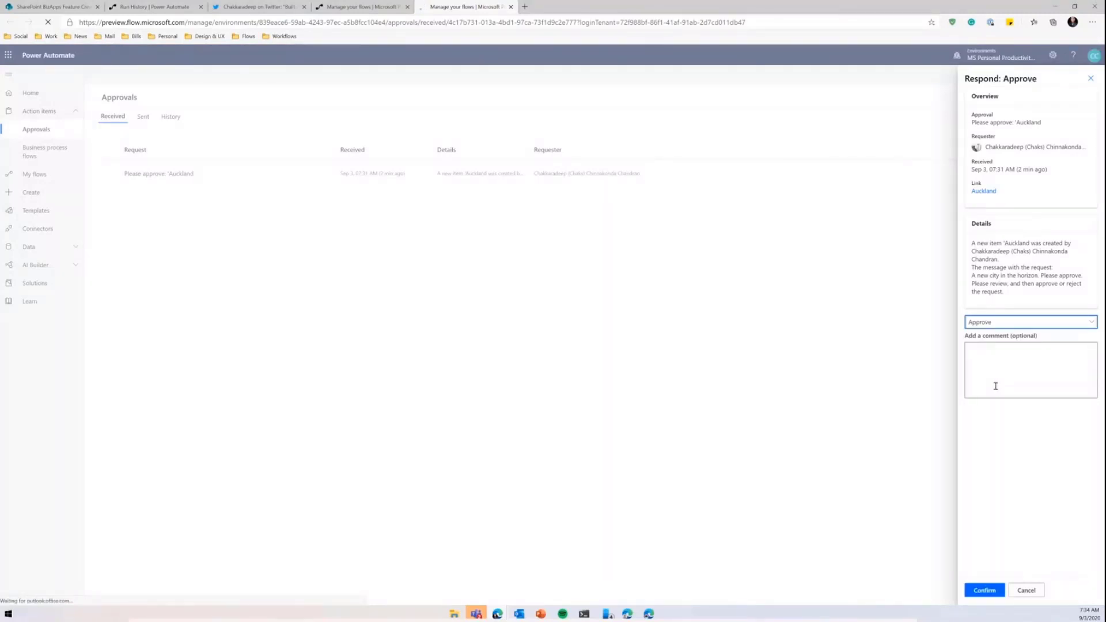
pyautogui.click(996, 386)
pyautogui.write('This')
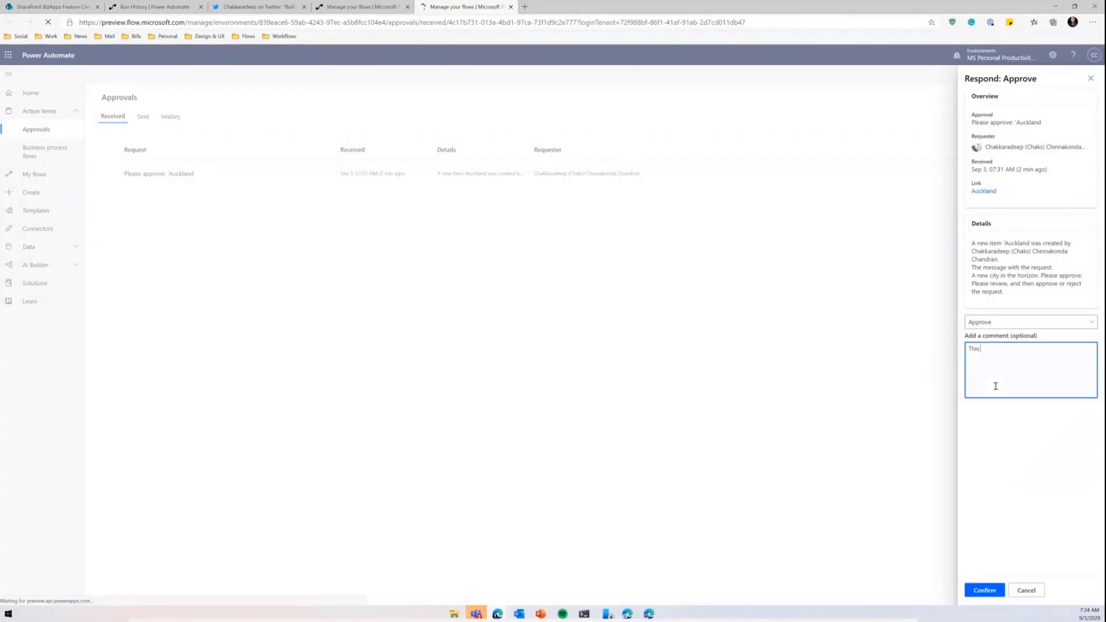
pyautogui.write(' look')
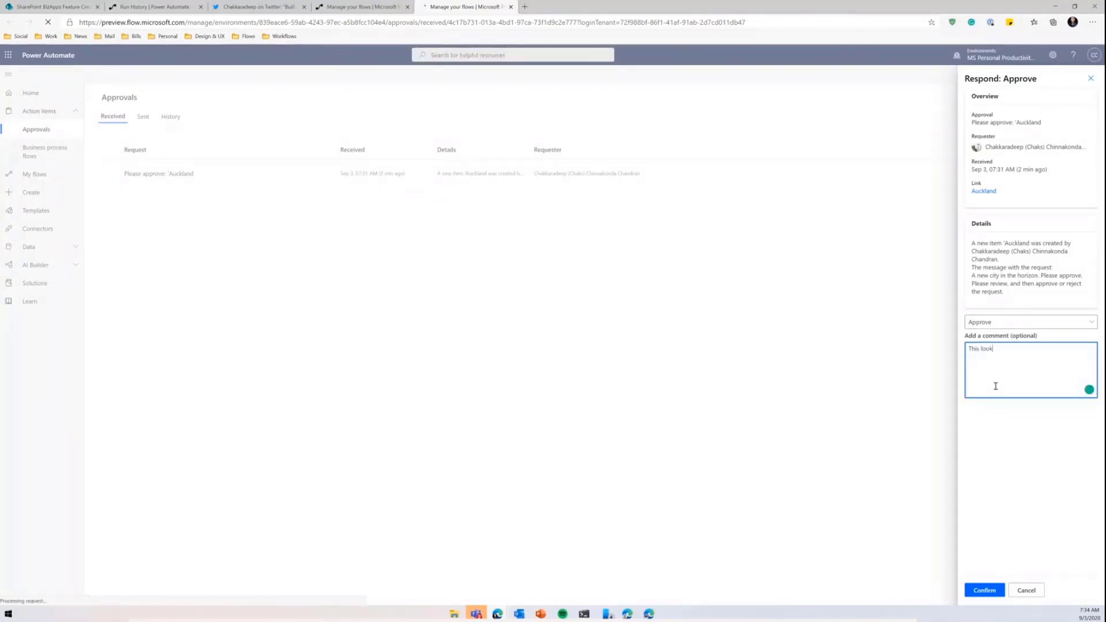
pyautogui.write('s good to me')
pyautogui.click(984, 590)
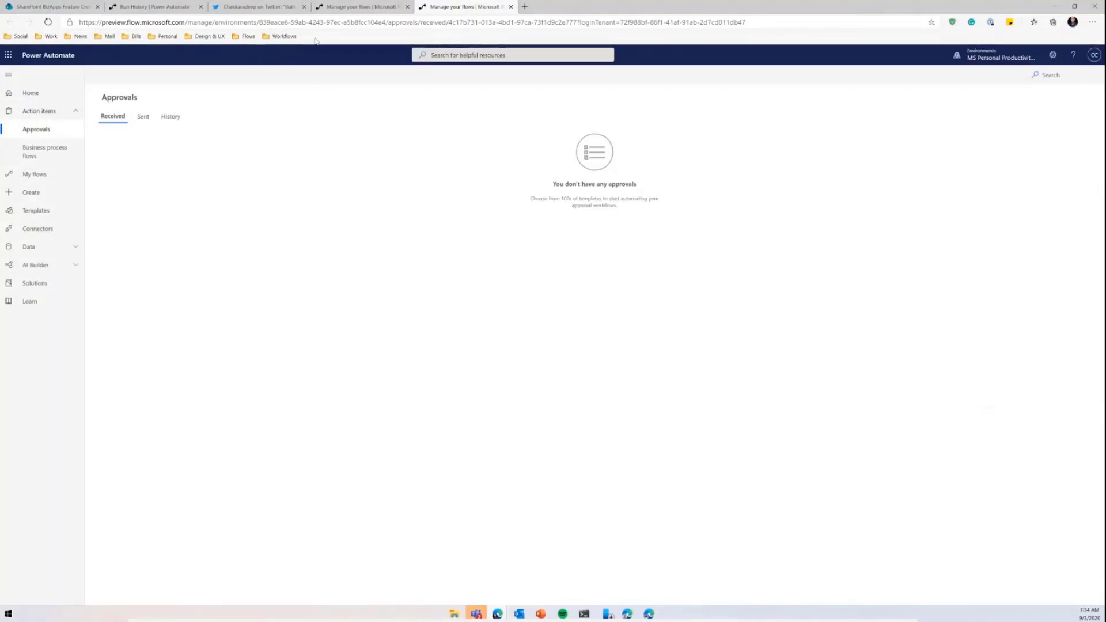
pyautogui.click(331, 8)
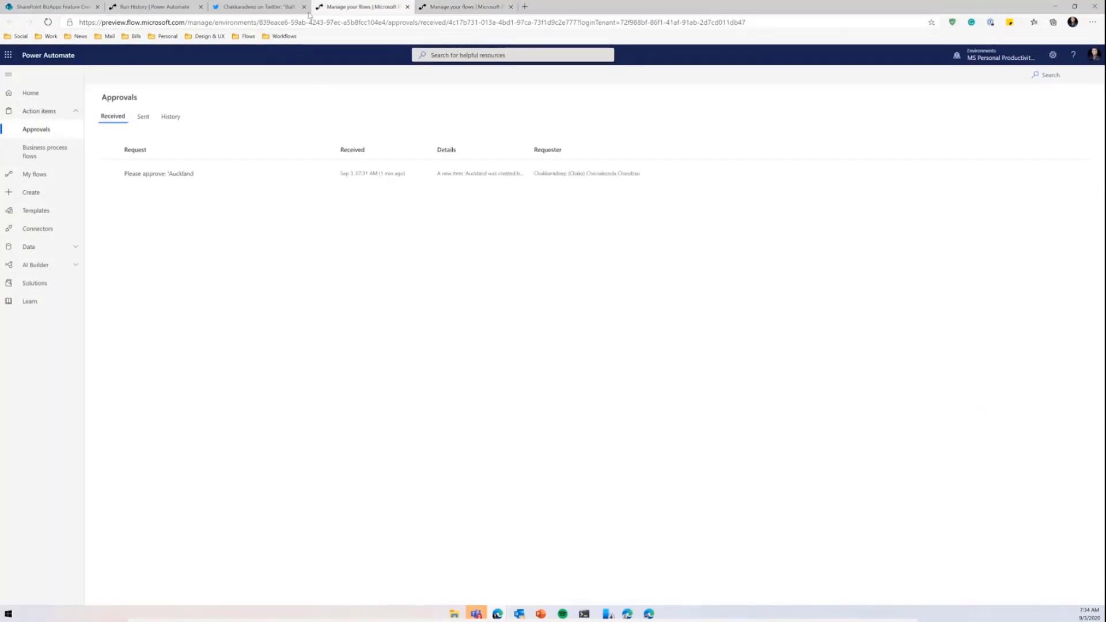
# - Close the duplicate 'Manage your flows' browser tab
pyautogui.click(408, 7)
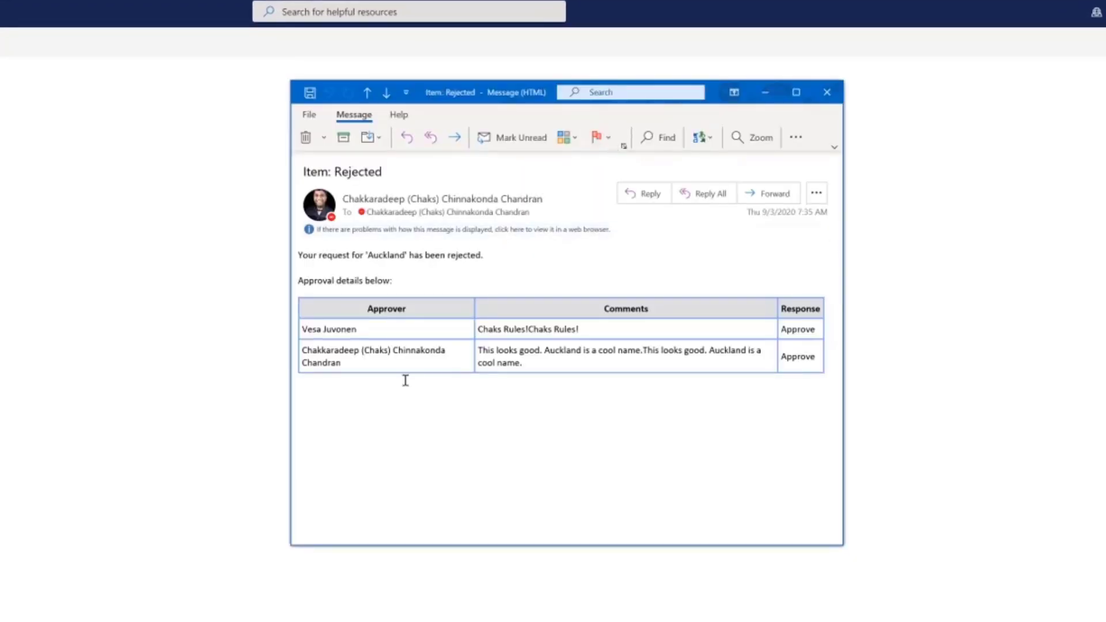
pyautogui.tripleClick(458, 256)
pyautogui.doubleClick(465, 256)
pyautogui.moveTo(311, 308); pyautogui.dragTo(790, 364)
pyautogui.click(373, 343)
pyautogui.click(296, 329)
pyautogui.click(474, 329)
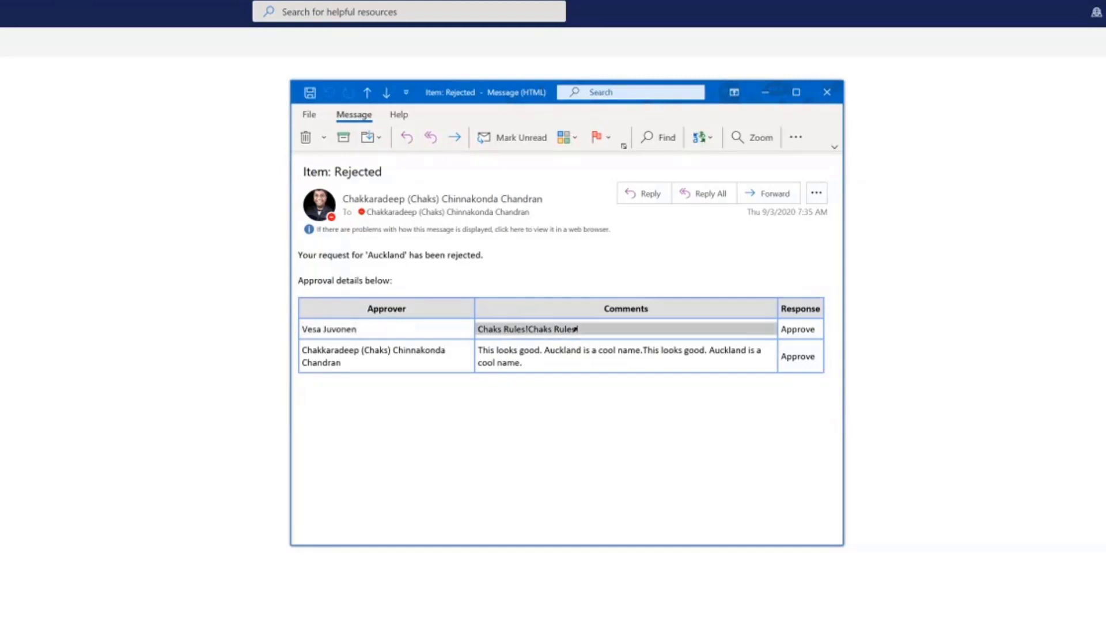
pyautogui.click(521, 337)
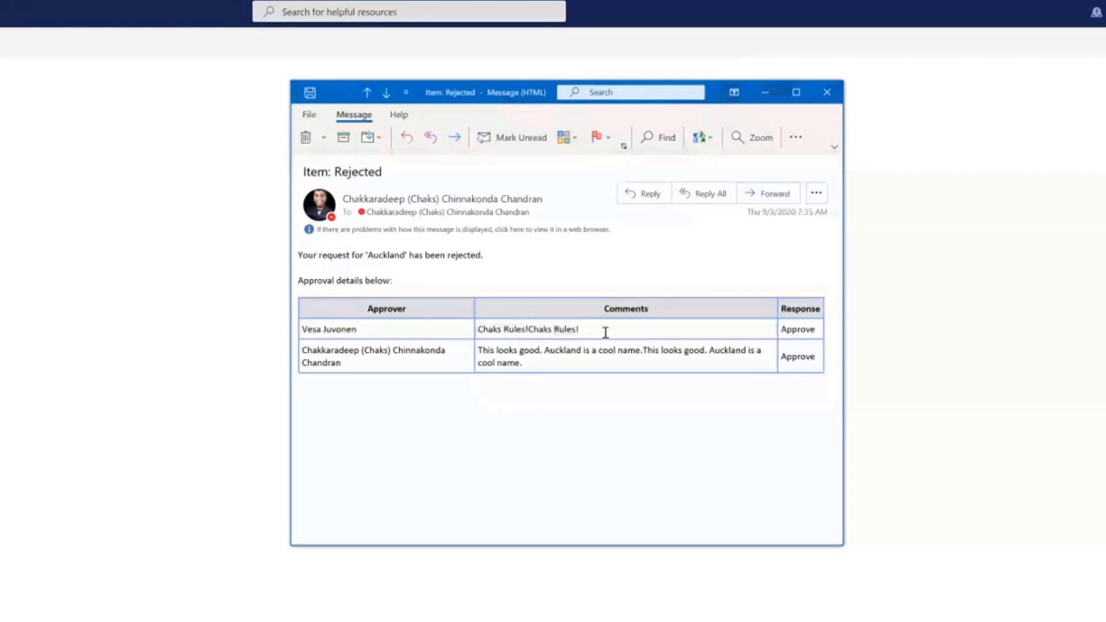
pyautogui.click(783, 329)
pyautogui.click(782, 356)
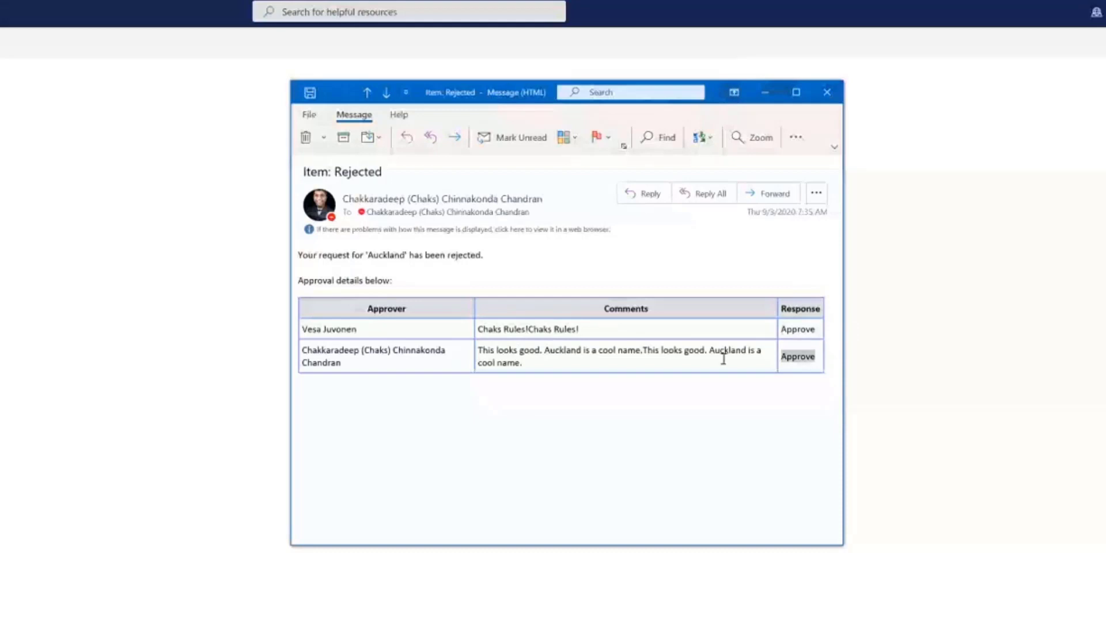
pyautogui.doubleClick(474, 255)
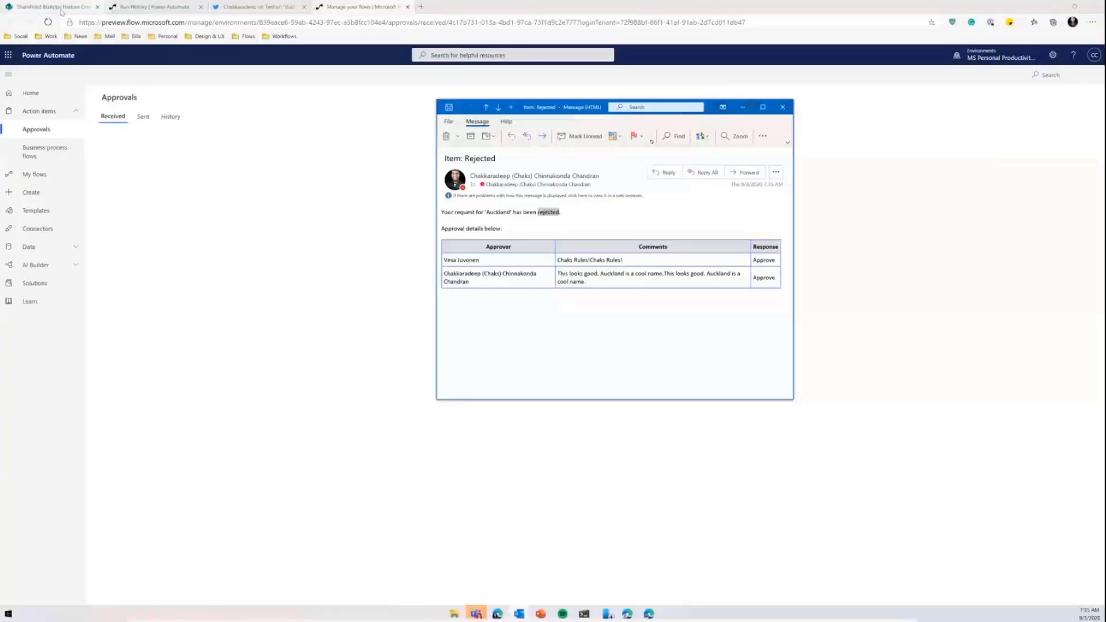
# - Bring up the Auckland Run flow form for Request approval with options, then cancel it
pyautogui.click(61, 9)
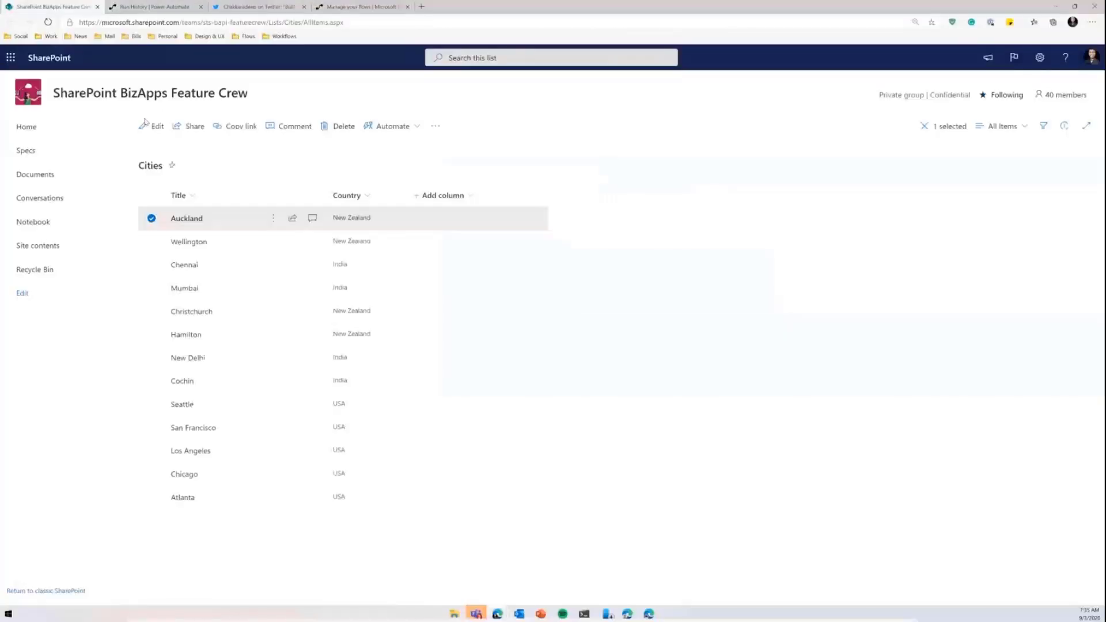
pyautogui.click(393, 126)
pyautogui.click(407, 168)
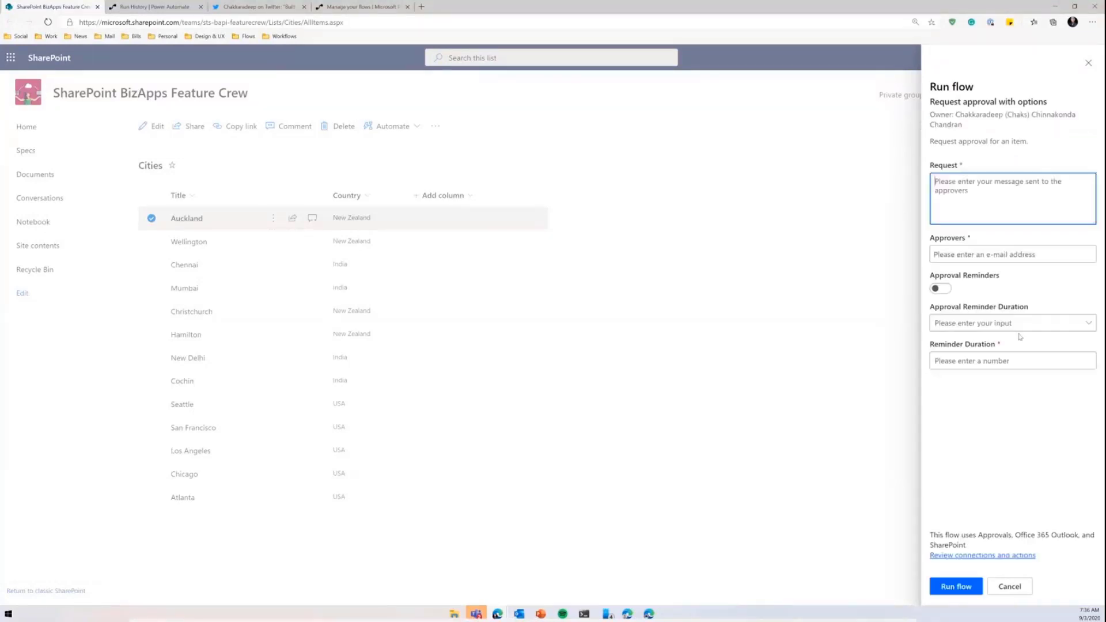
pyautogui.click(1009, 586)
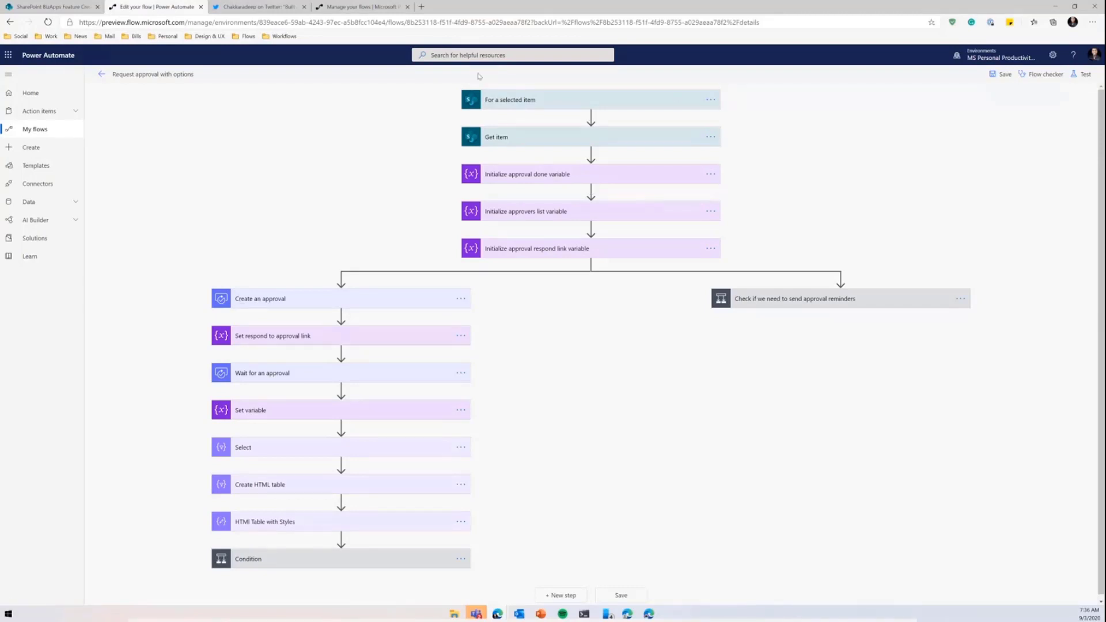
# - Expand the For a selected item trigger and choose '+ Add an input'
pyautogui.click(523, 109)
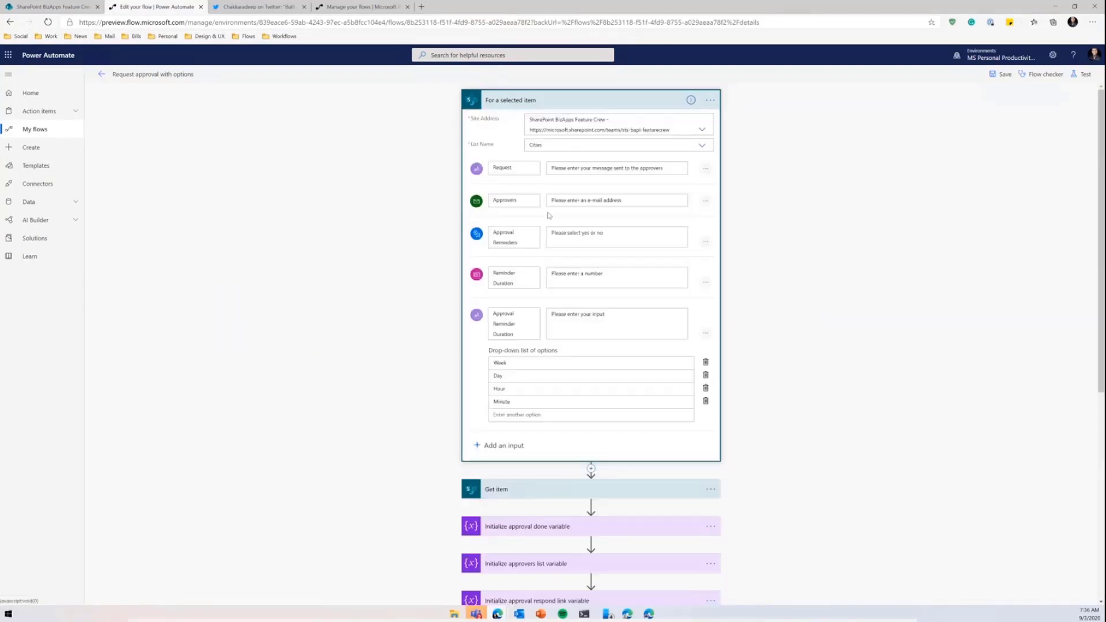
pyautogui.click(499, 446)
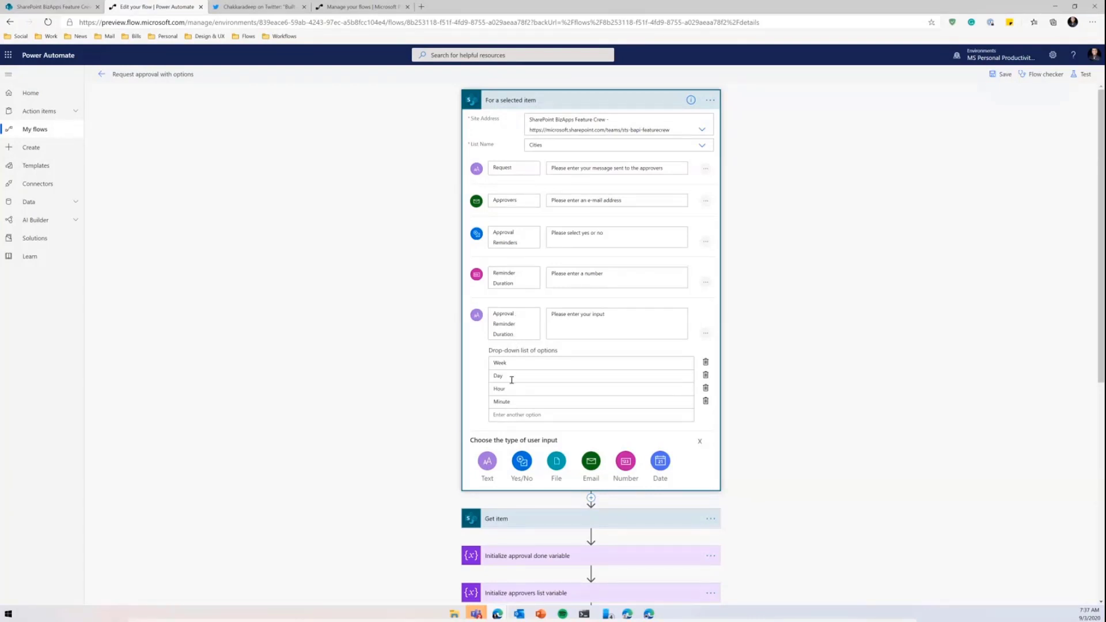
# - Add a Text input 'Input 1' to the trigger, then delete it
pyautogui.click(493, 468)
pyautogui.click(705, 449)
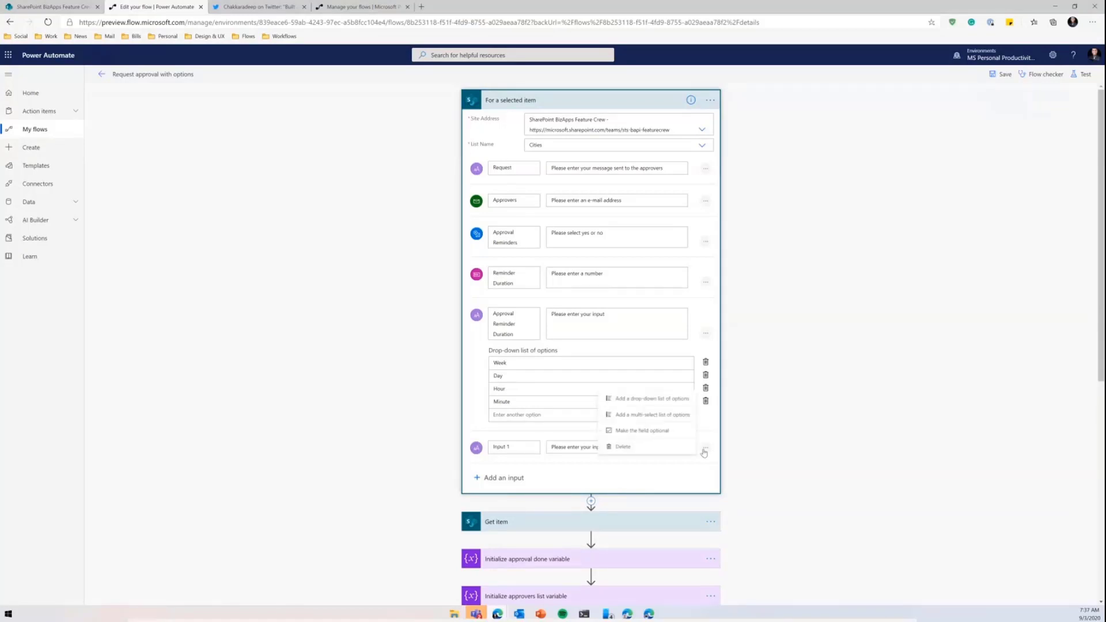
pyautogui.click(670, 430)
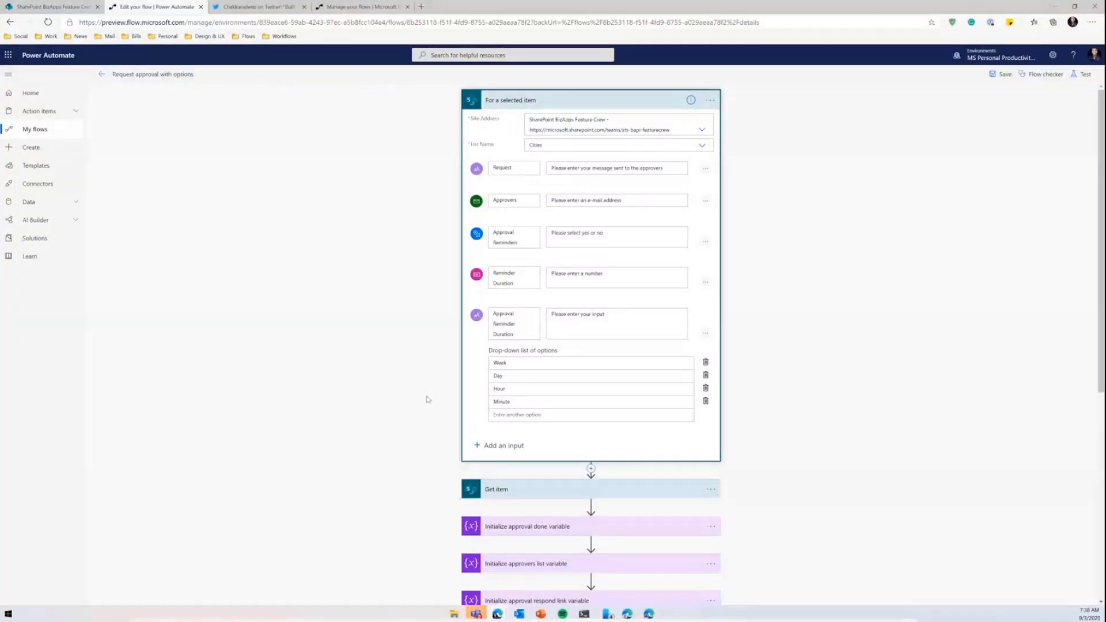
# - Expand the reminder condition that tests whether Approval reminders equals true
pyautogui.scroll(-4, 427, 399)
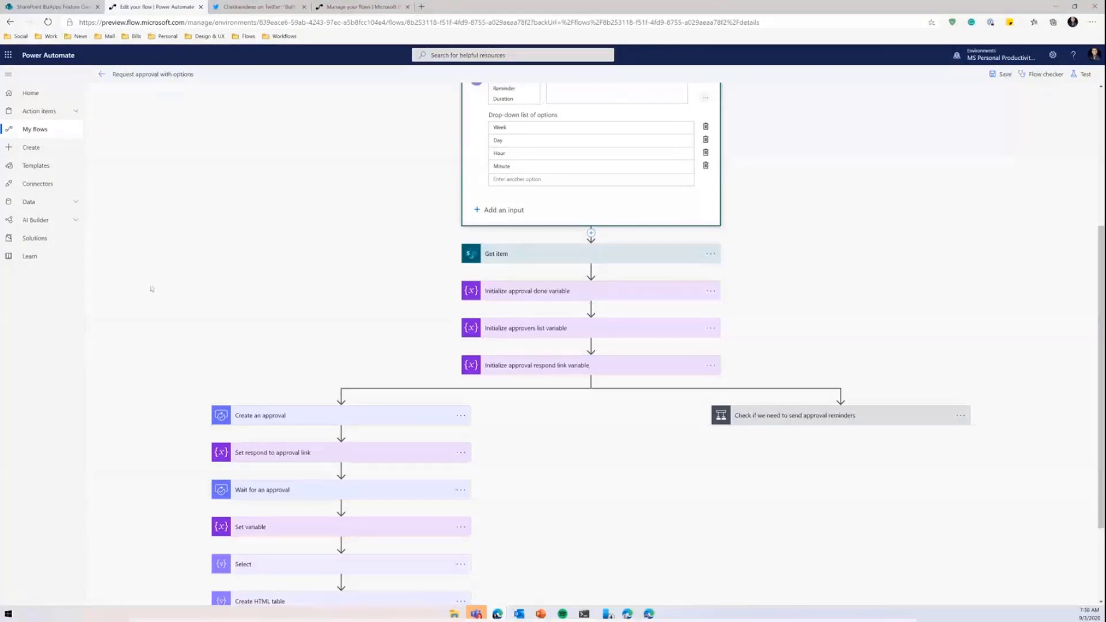
pyautogui.scroll(-2, 181, 285)
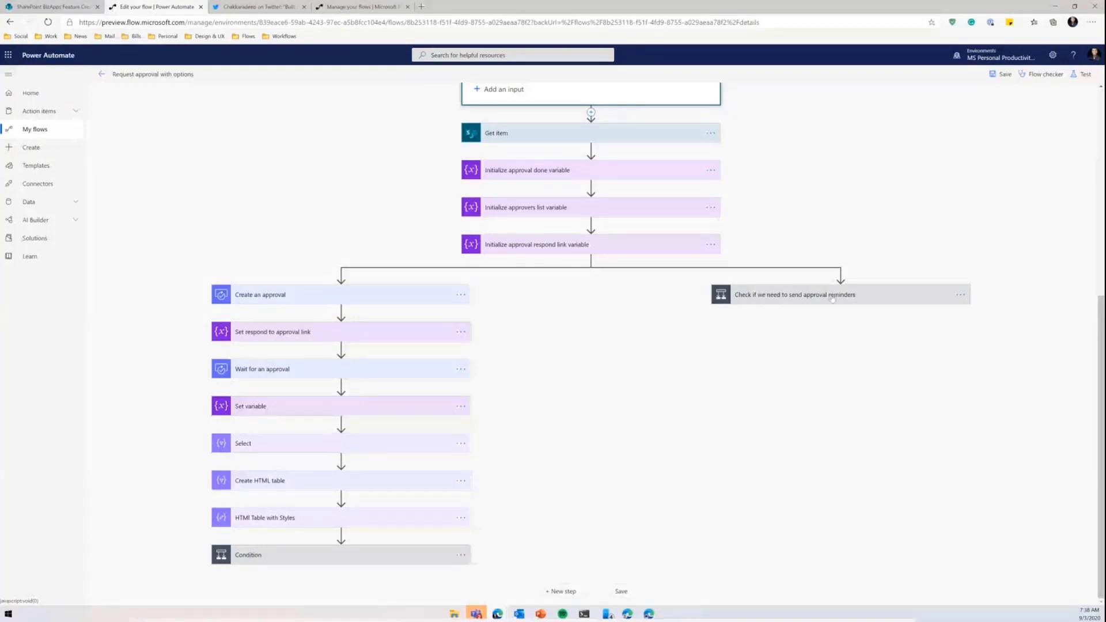
pyautogui.click(832, 296)
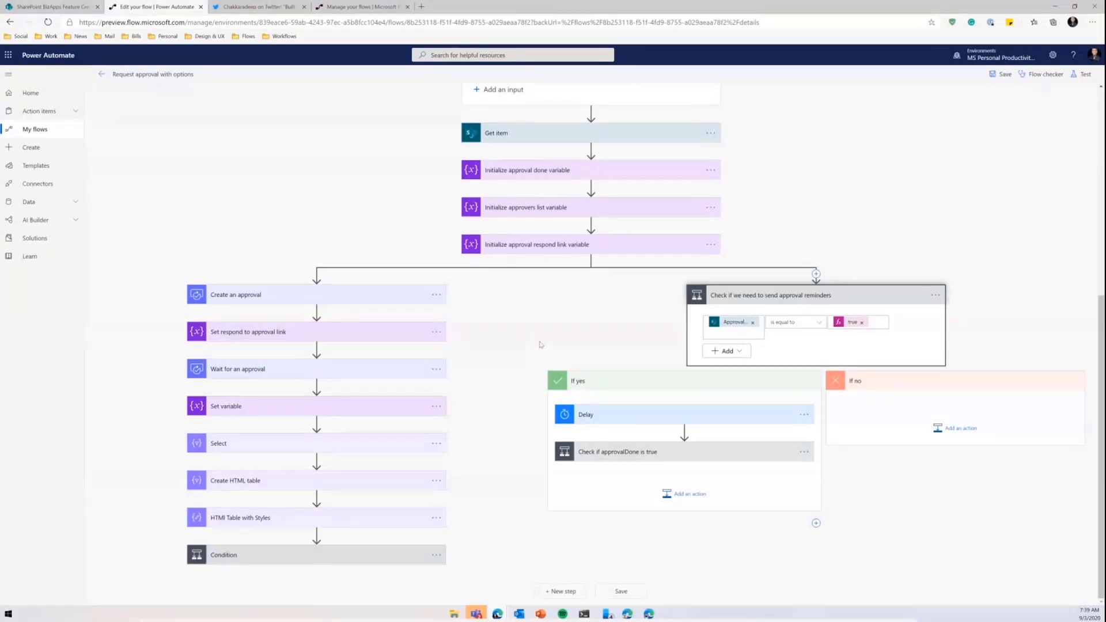
# - Expand the Delay step (Reminder Duration count, Approval Reminder Duration unit) and the approvalDone check
pyautogui.click(592, 413)
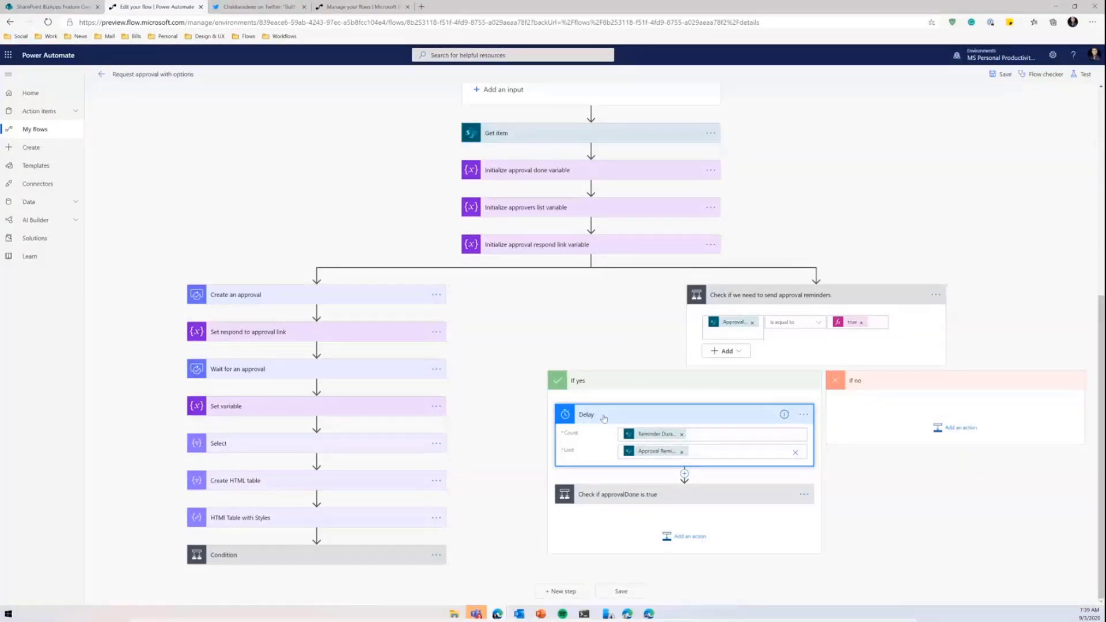
pyautogui.click(640, 503)
pyautogui.scroll(-2, 564, 460)
pyautogui.scroll(-1, 564, 460)
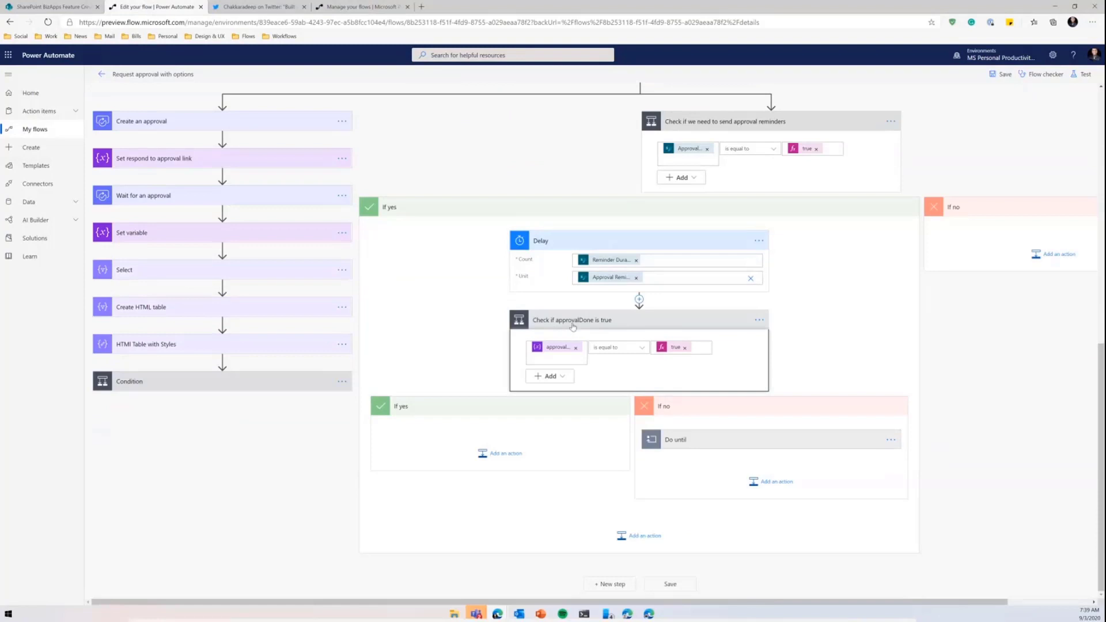
pyautogui.scroll(5, 558, 352)
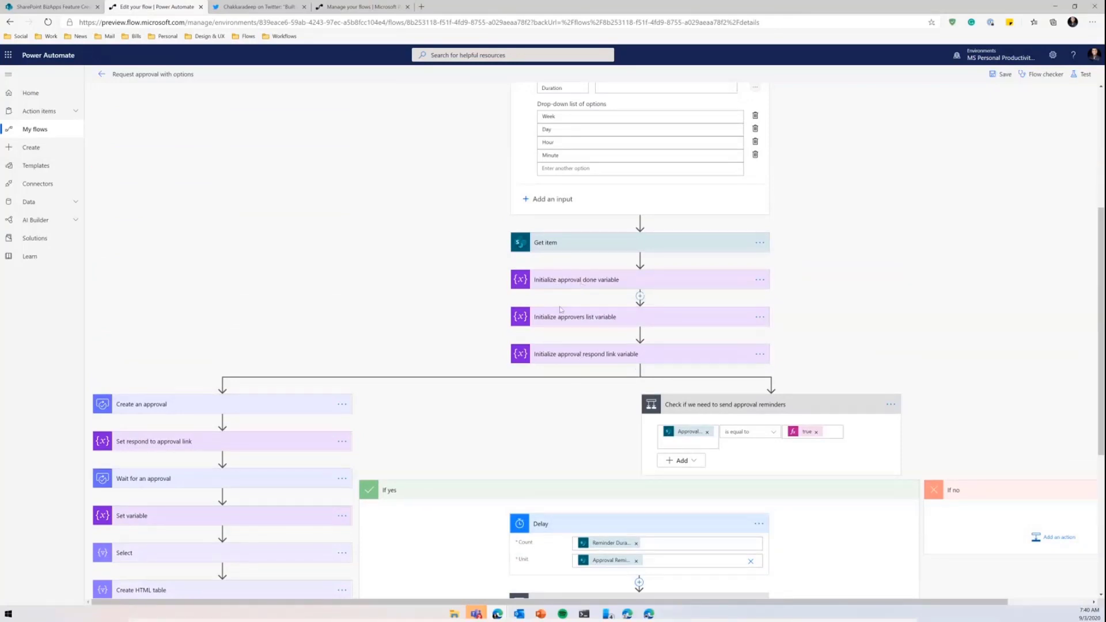
# - Expand the approvalDone initialization with value false and the Do until reminder-email loop
pyautogui.click(581, 282)
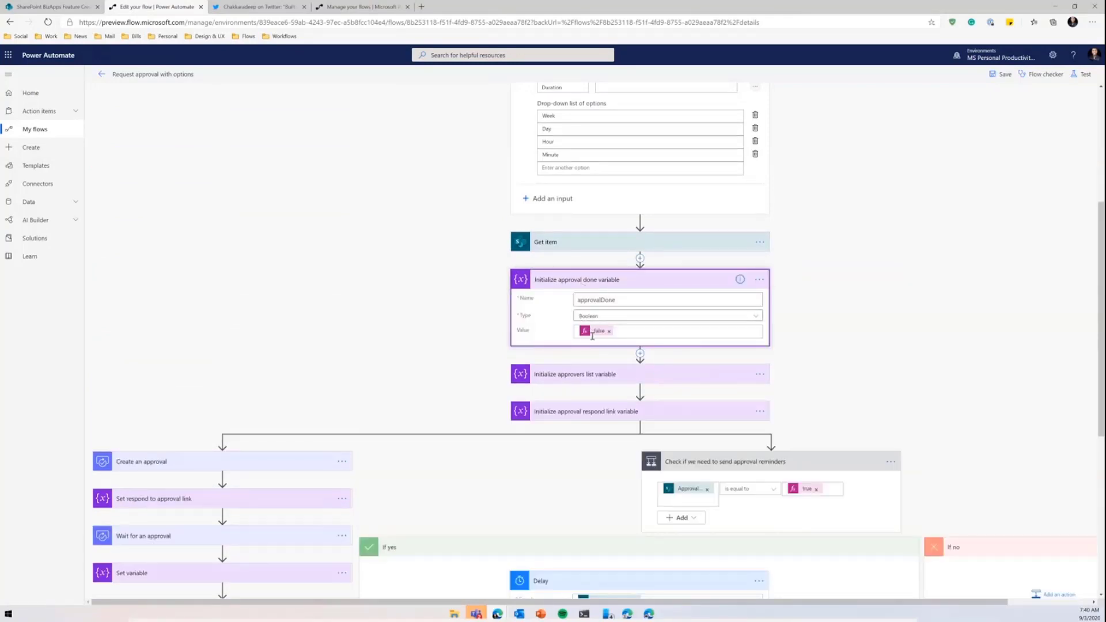
pyautogui.scroll(-3, 567, 398)
pyautogui.scroll(-1, 567, 397)
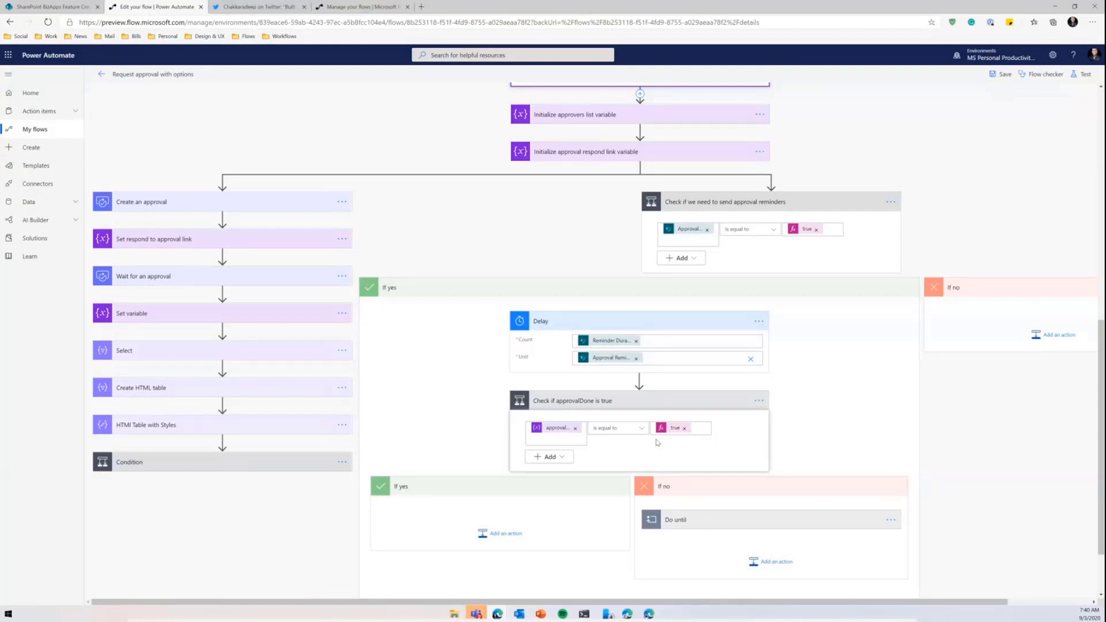
pyautogui.click(768, 524)
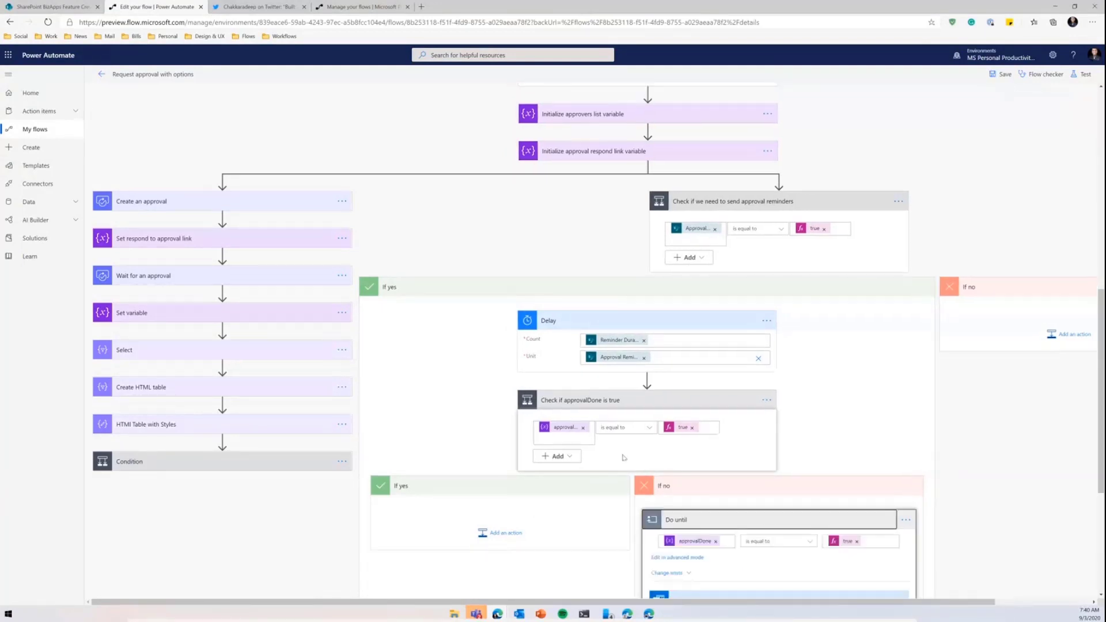
pyautogui.scroll(-3, 714, 403)
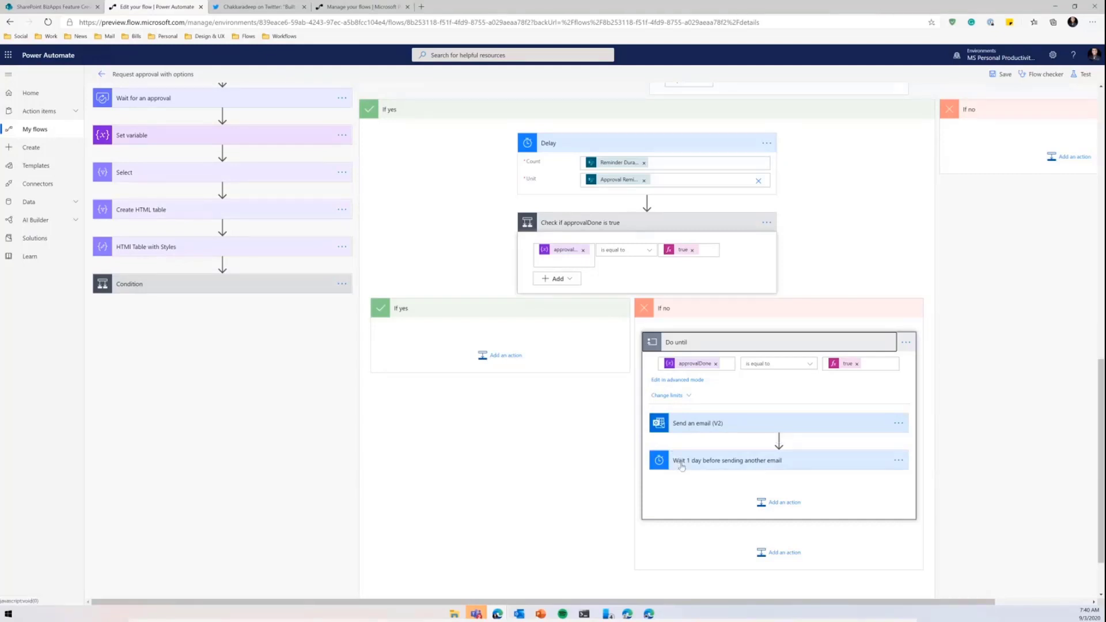
# - Rename the wait step to 'Wait before sending another email'
pyautogui.click(899, 463)
pyautogui.click(934, 473)
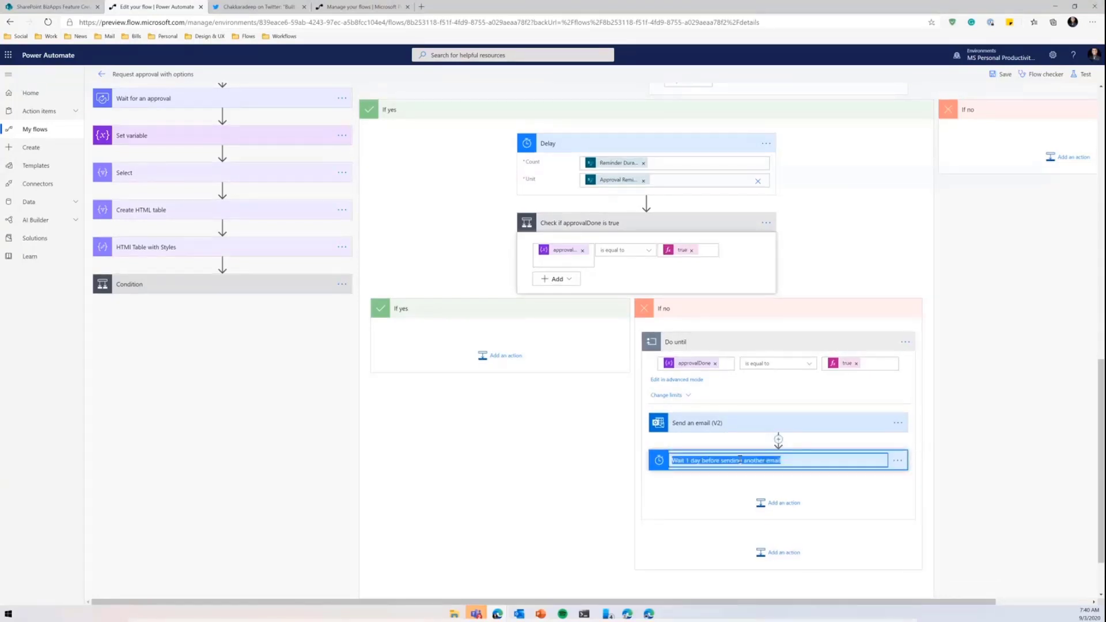
pyautogui.click(694, 462)
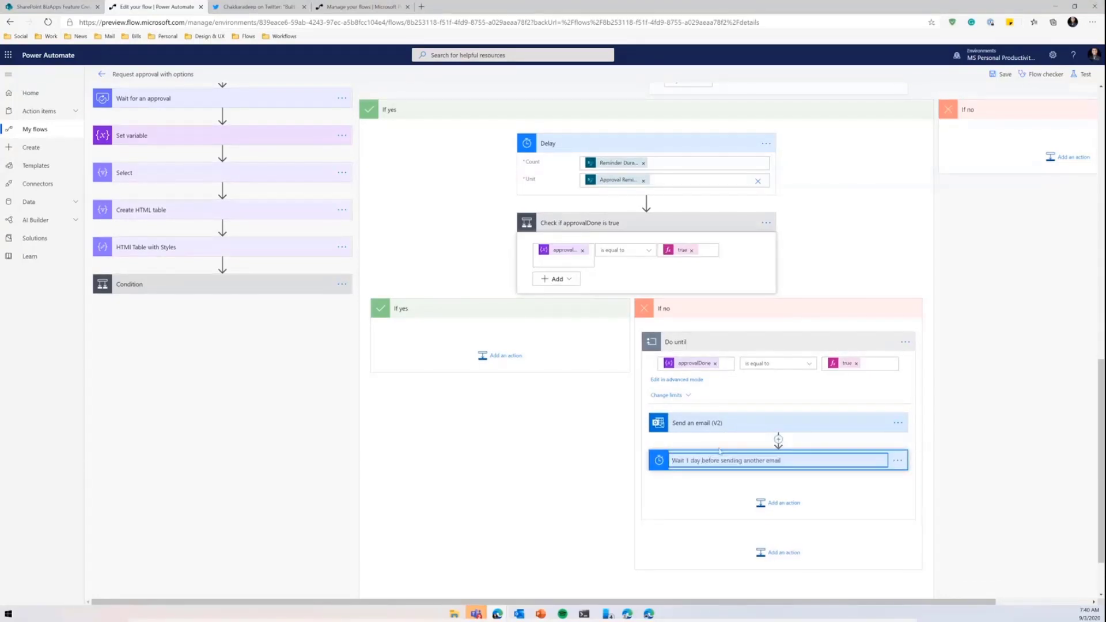
pyautogui.press('Delete')
pyautogui.press('Delete')
pyautogui.press('Delete')
pyautogui.press('BackSpace')
pyautogui.press('BackSpace')
pyautogui.press('BackSpace')
pyautogui.press('Return')
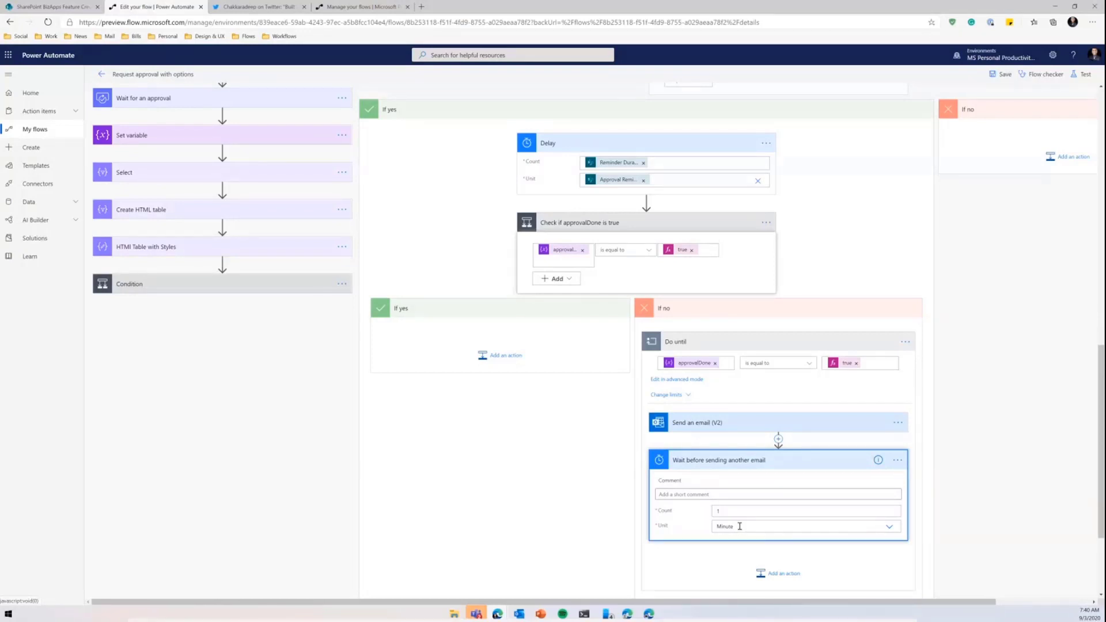
# - Set the wait step's Unit to the Reminder Duration dynamic value
pyautogui.click(890, 526)
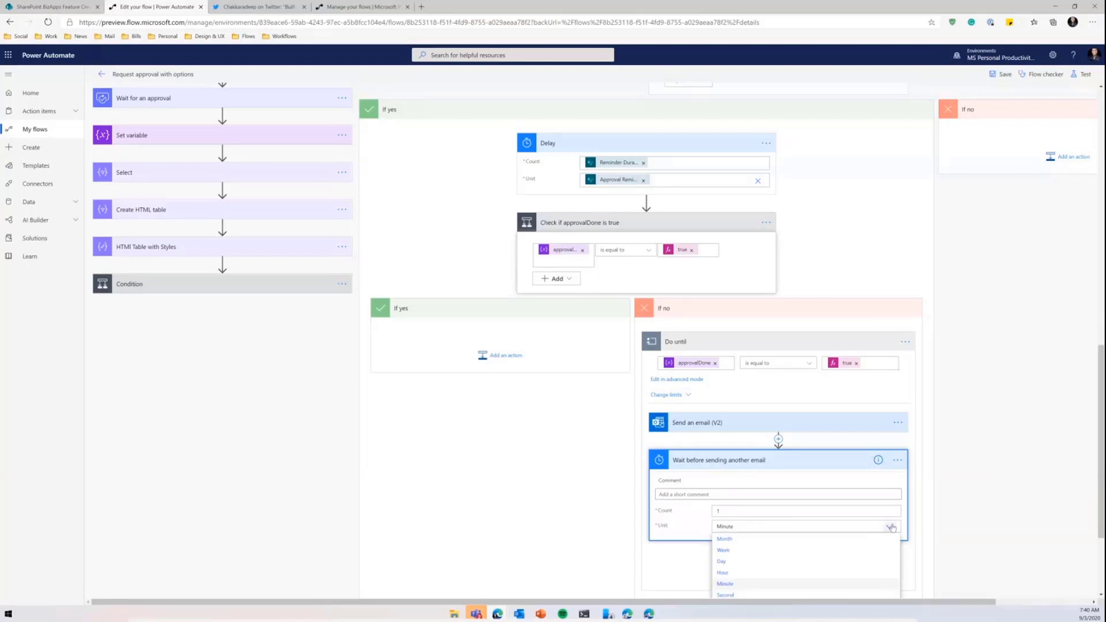
pyautogui.scroll(-3, 806, 553)
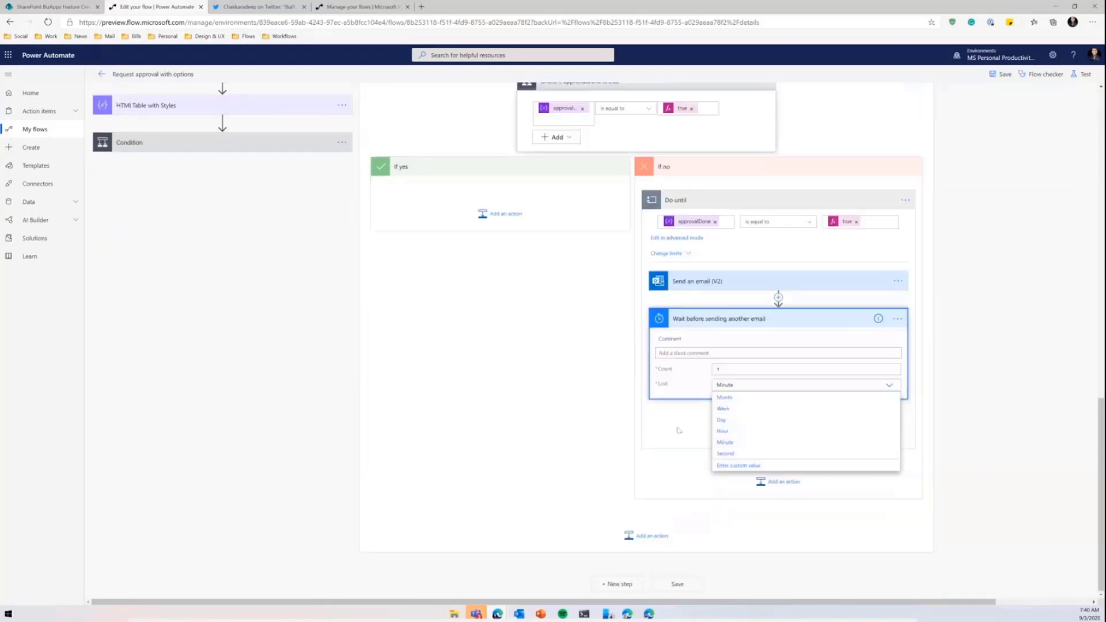
pyautogui.click(726, 465)
pyautogui.click(966, 451)
pyautogui.write('reminder')
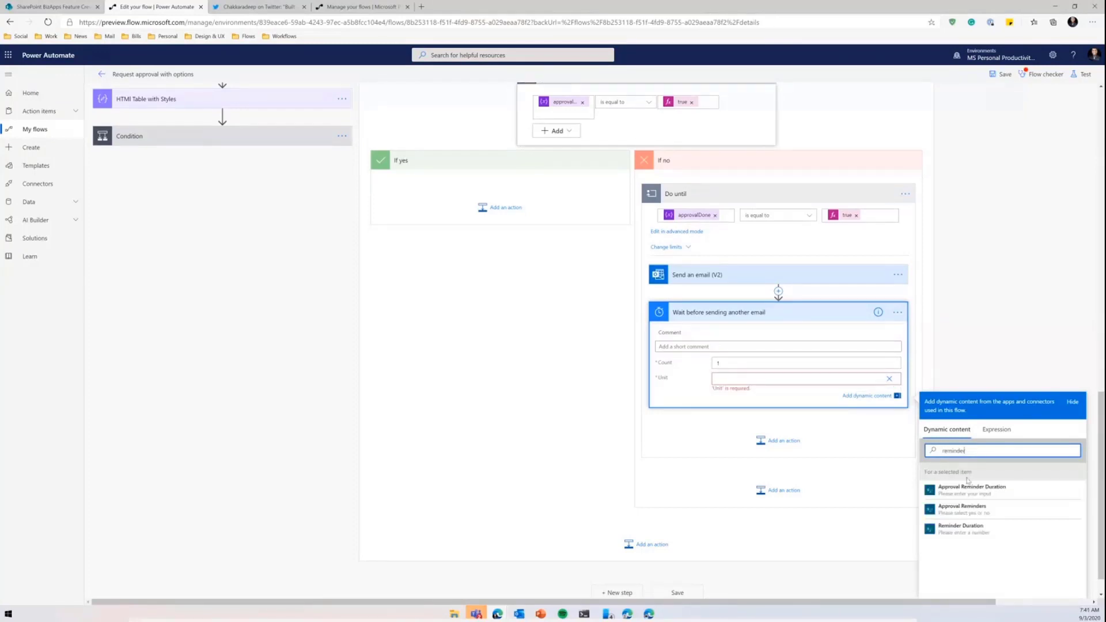
pyautogui.click(972, 529)
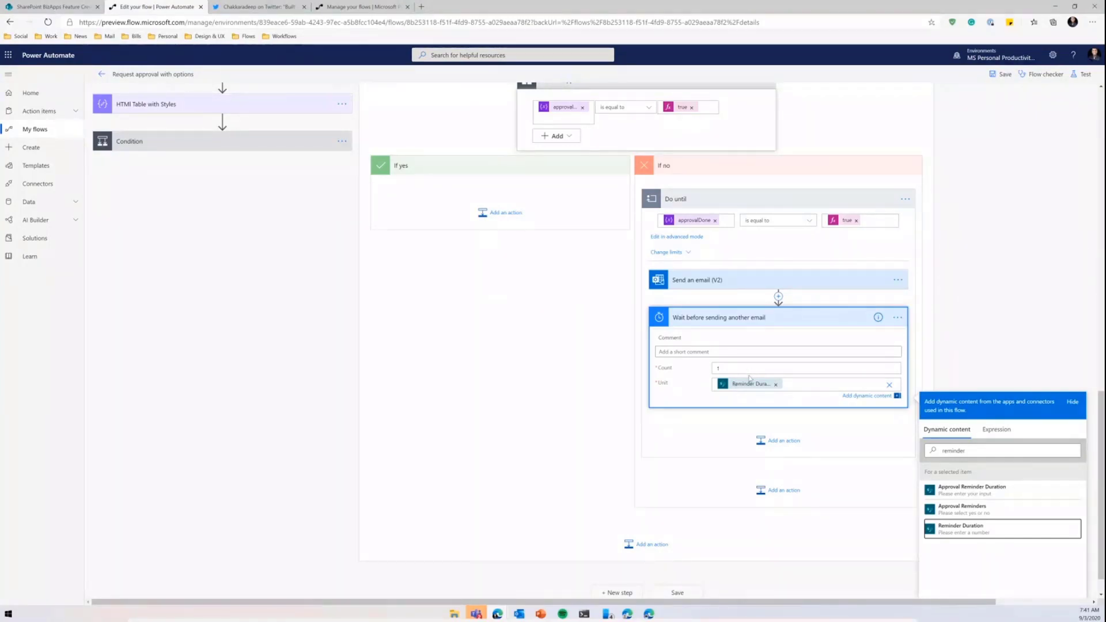
# - Collapse the wait step, the approvalDone check and the Delay step
pyautogui.click(697, 318)
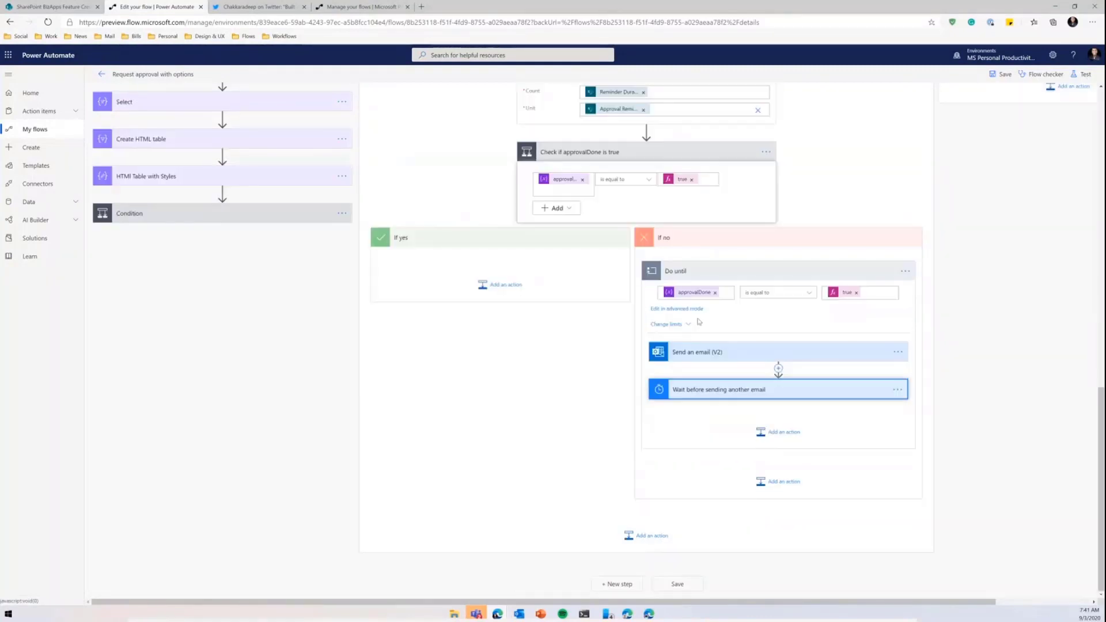
pyautogui.scroll(3, 672, 337)
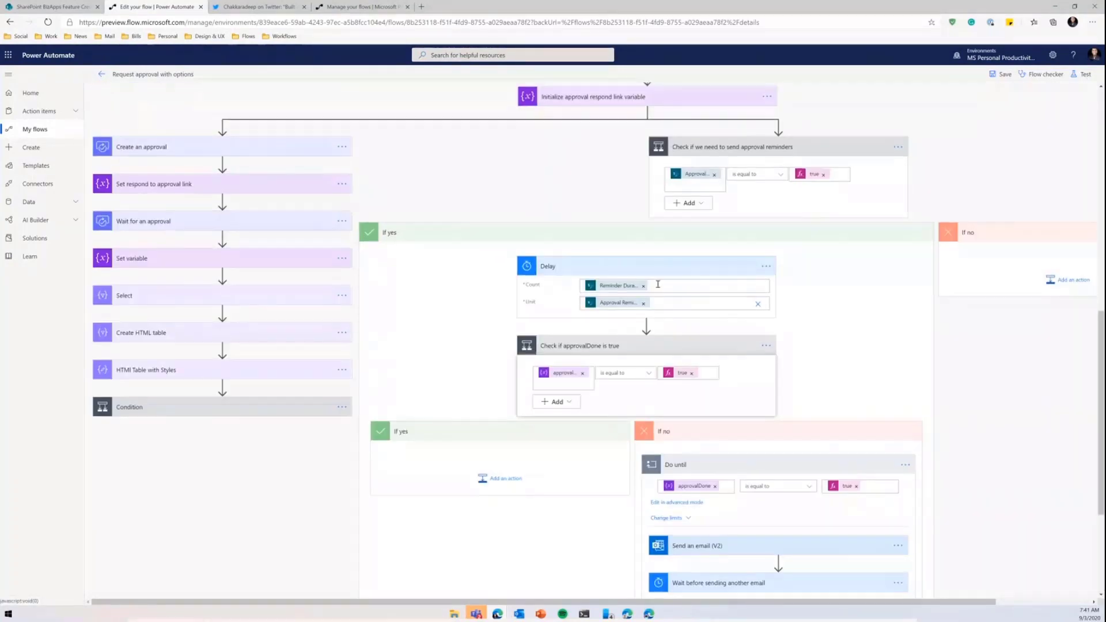
pyautogui.click(589, 353)
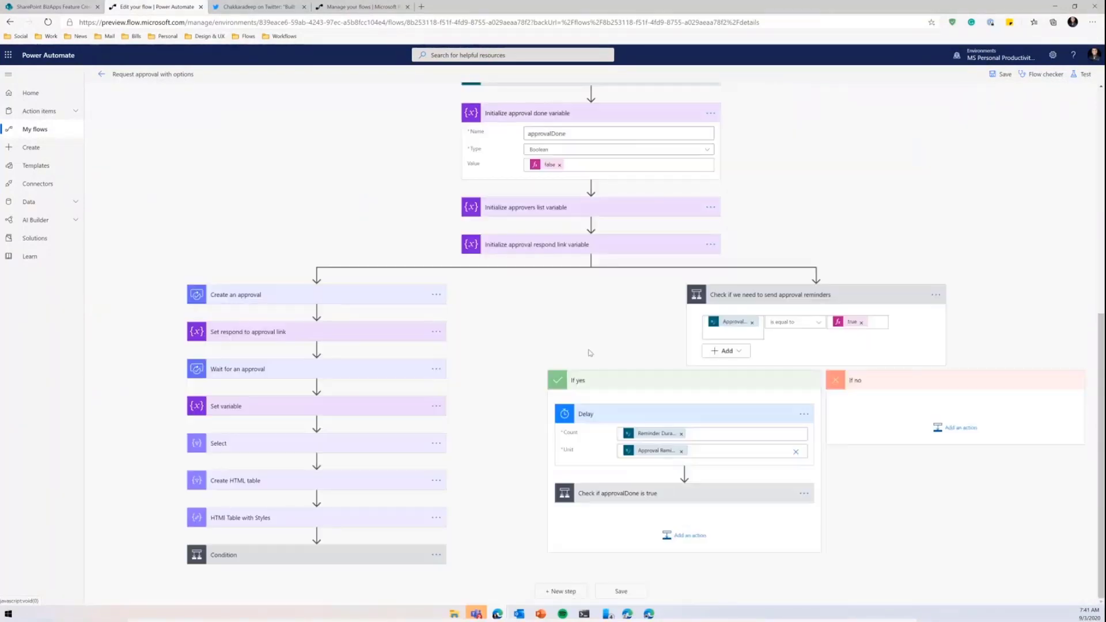
pyautogui.click(629, 415)
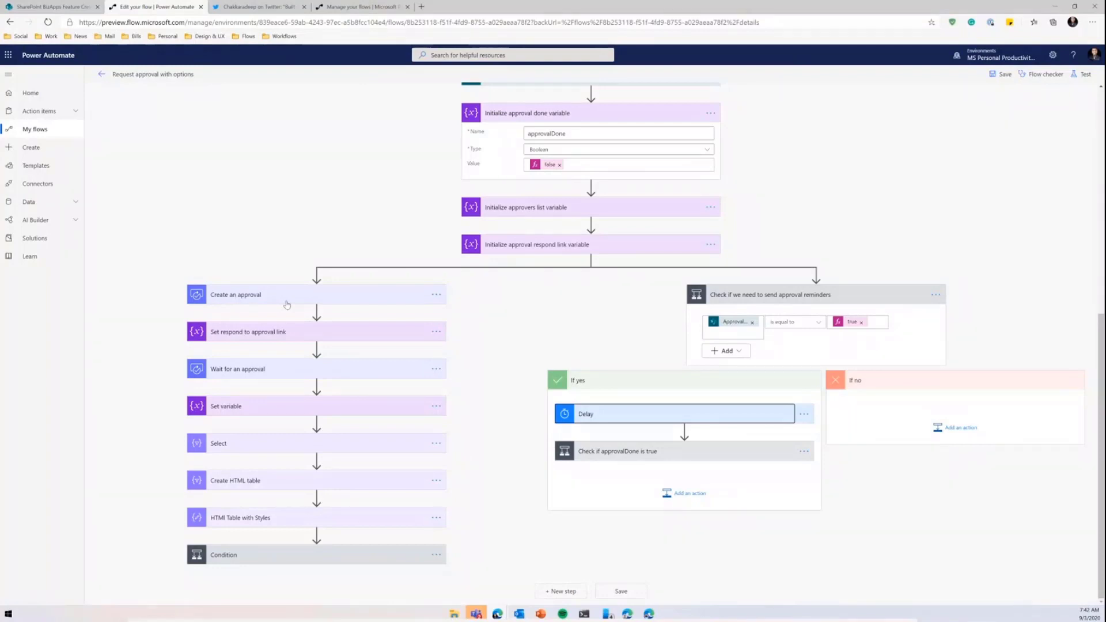
# - Review Create an approval, then expand 'Set respond to approval link' showing approvalRespondLink
pyautogui.click(252, 296)
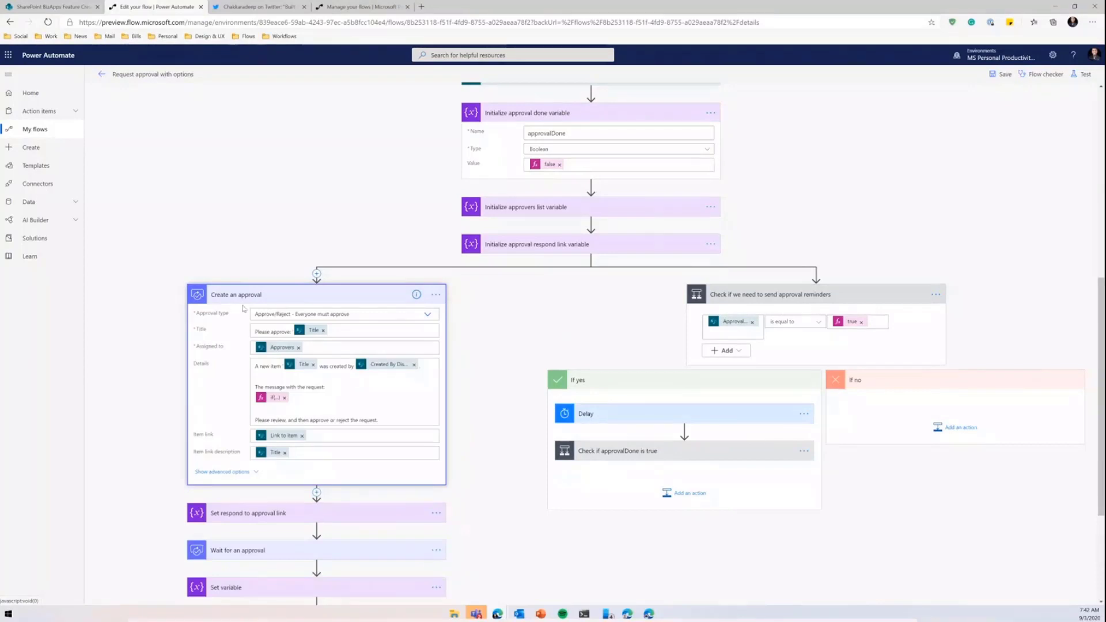
pyautogui.click(244, 295)
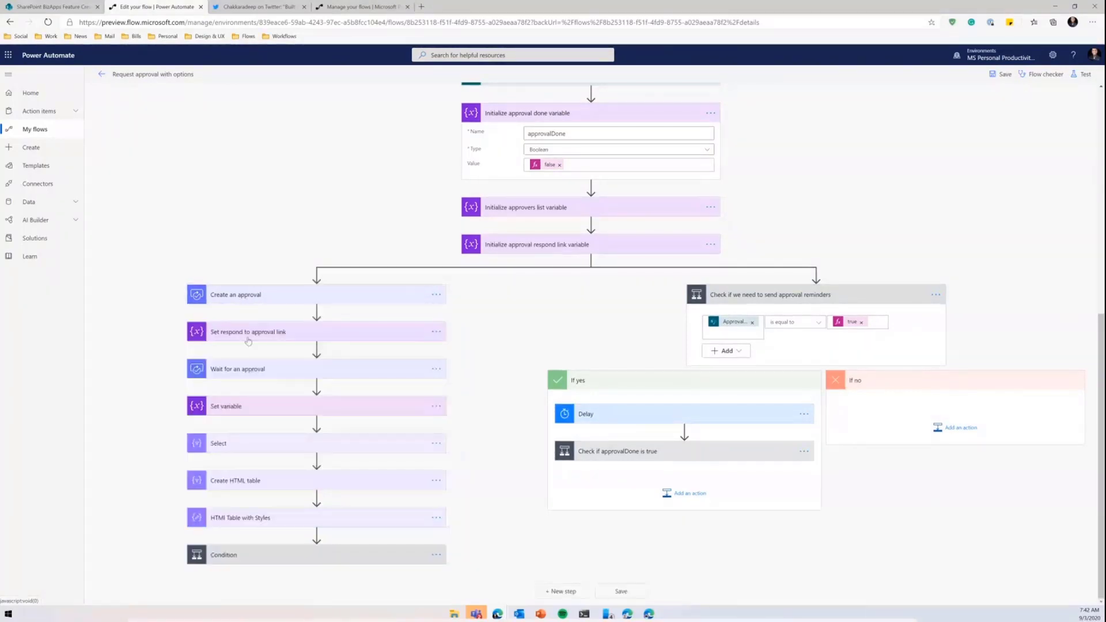
pyautogui.click(248, 338)
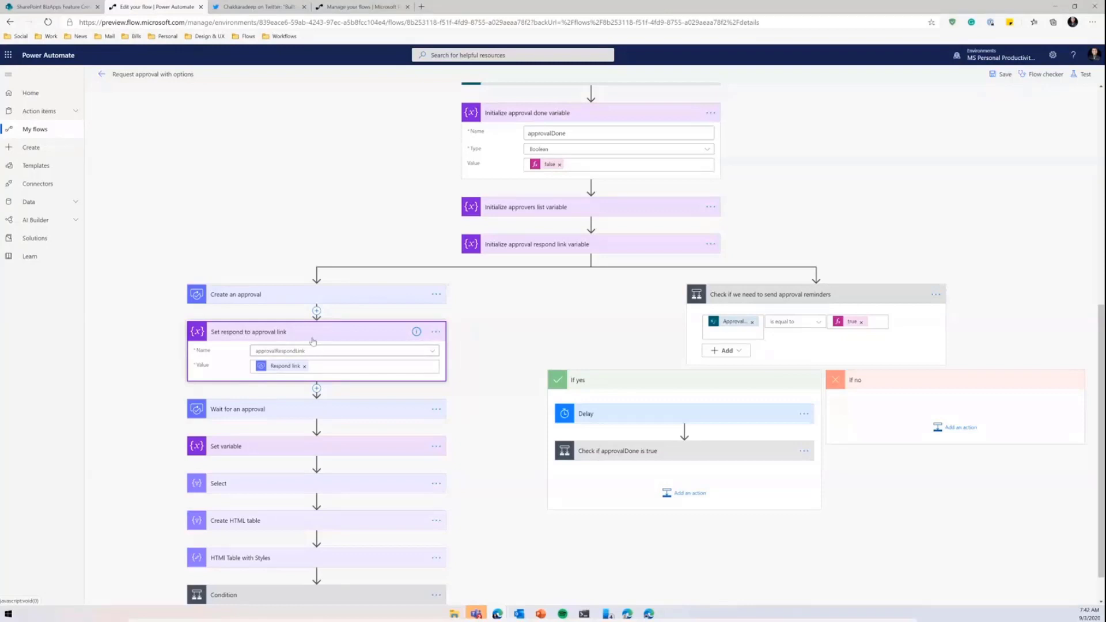
# - Expand 'Wait for an approval' to show it uses the Approval ID from Create an approval
pyautogui.moveTo(284, 371)
pyautogui.scroll(-1, 288, 372)
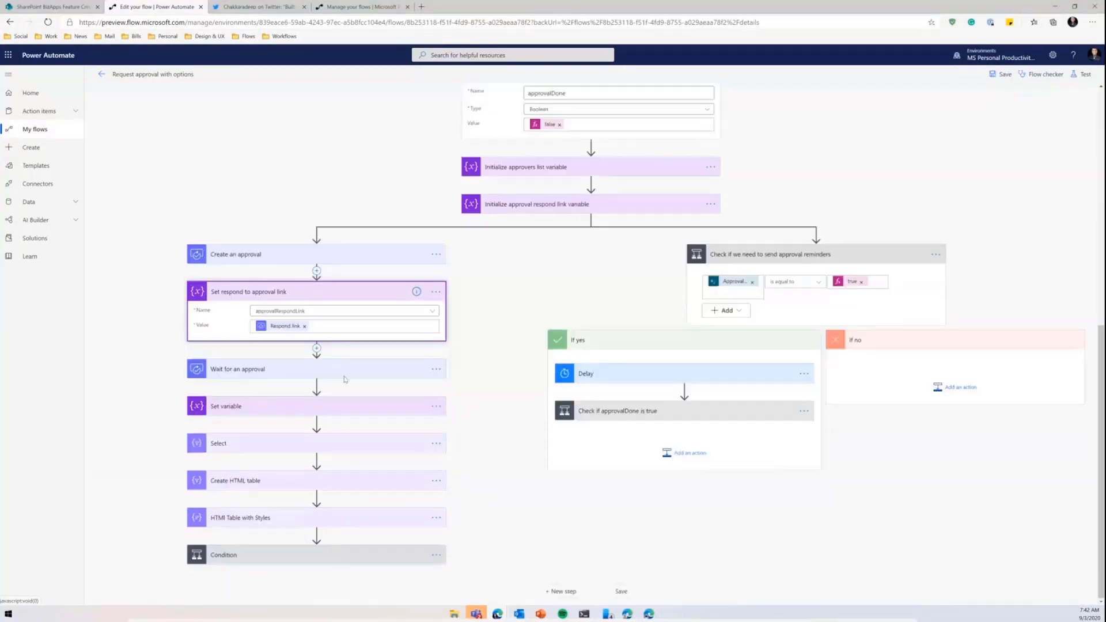
pyautogui.click(293, 372)
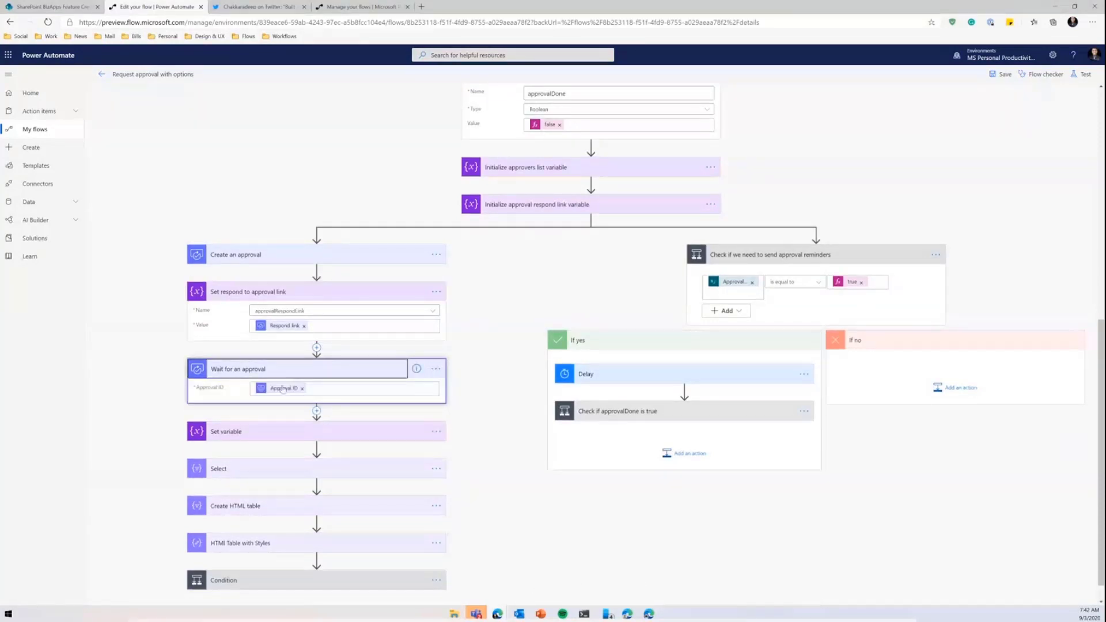
pyautogui.moveTo(283, 389)
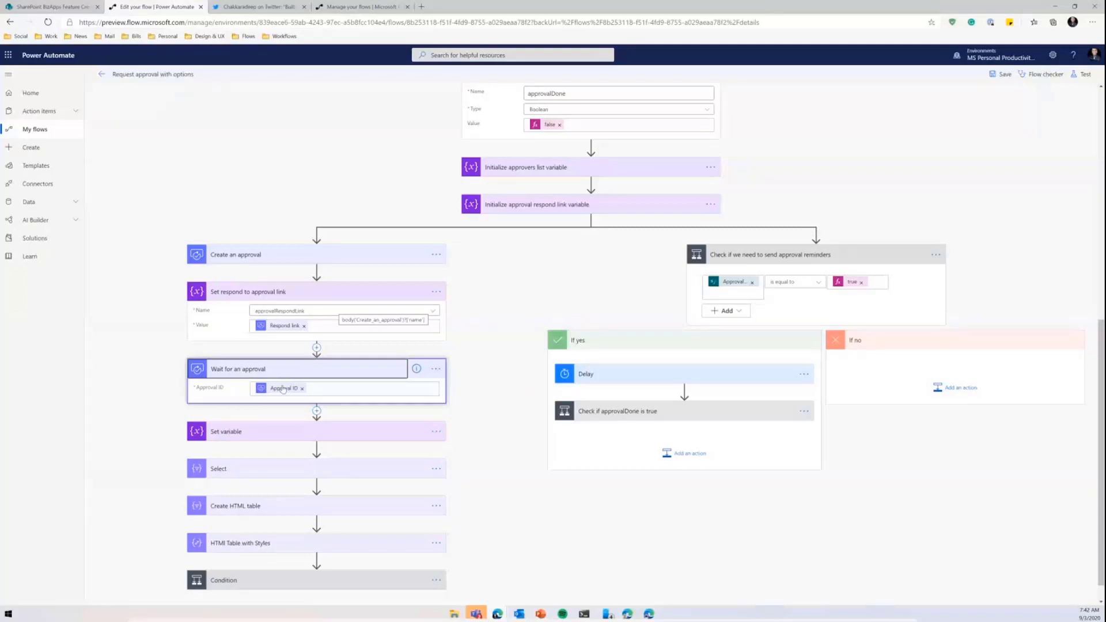
# - Expand the Set variable step showing approvalDone set to true
pyautogui.click(262, 429)
pyautogui.scroll(-1, 291, 403)
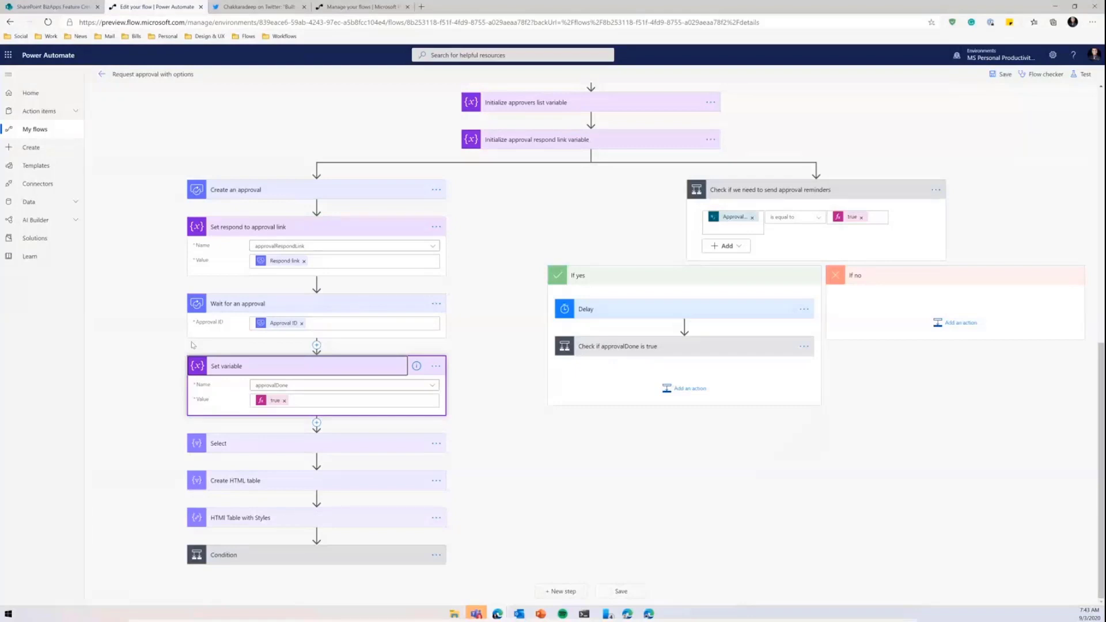
# - Expand the Select step mapping Responses into Approver, Comments and Response, and inspect Comments
pyautogui.click(233, 443)
pyautogui.scroll(-2, 298, 286)
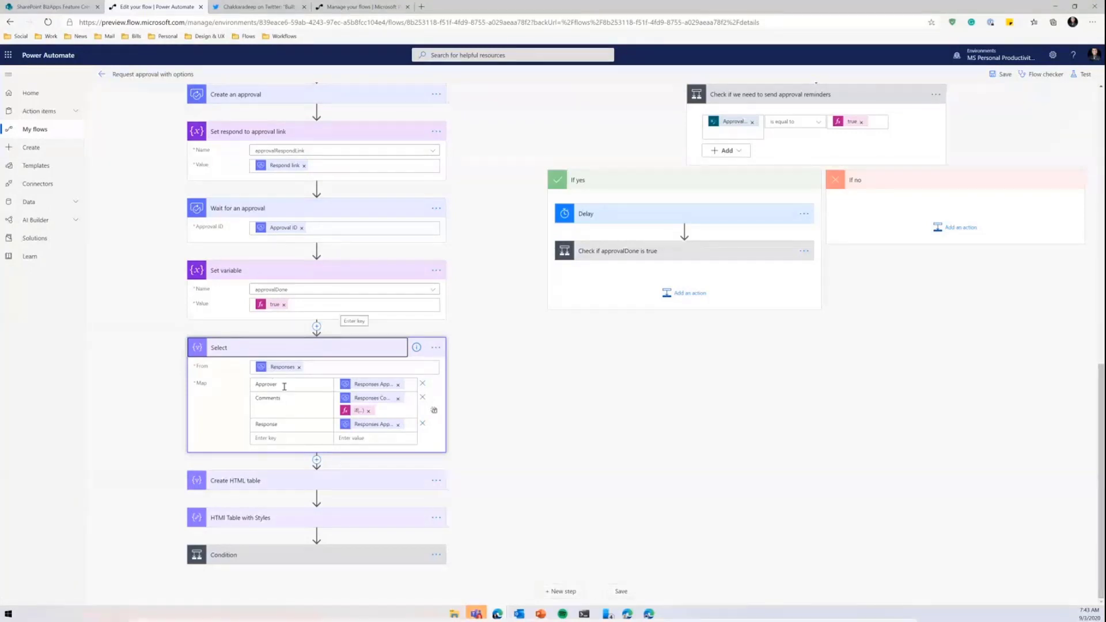
pyautogui.click(284, 402)
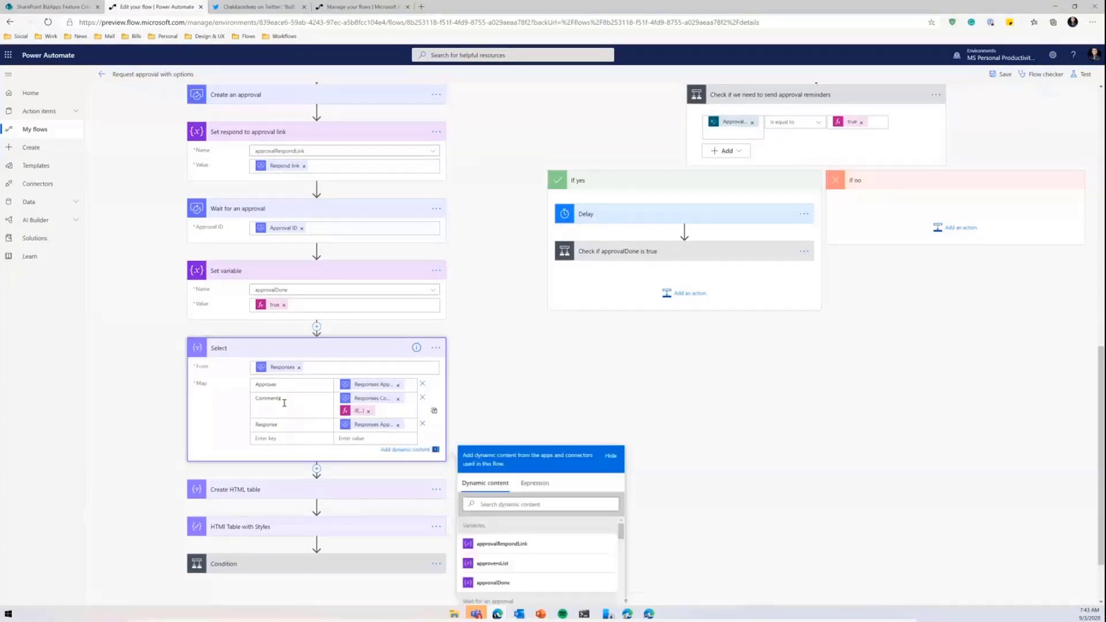
# - Review the Comments if() expression falling back to 'No comments', then close it with Update
pyautogui.click(359, 411)
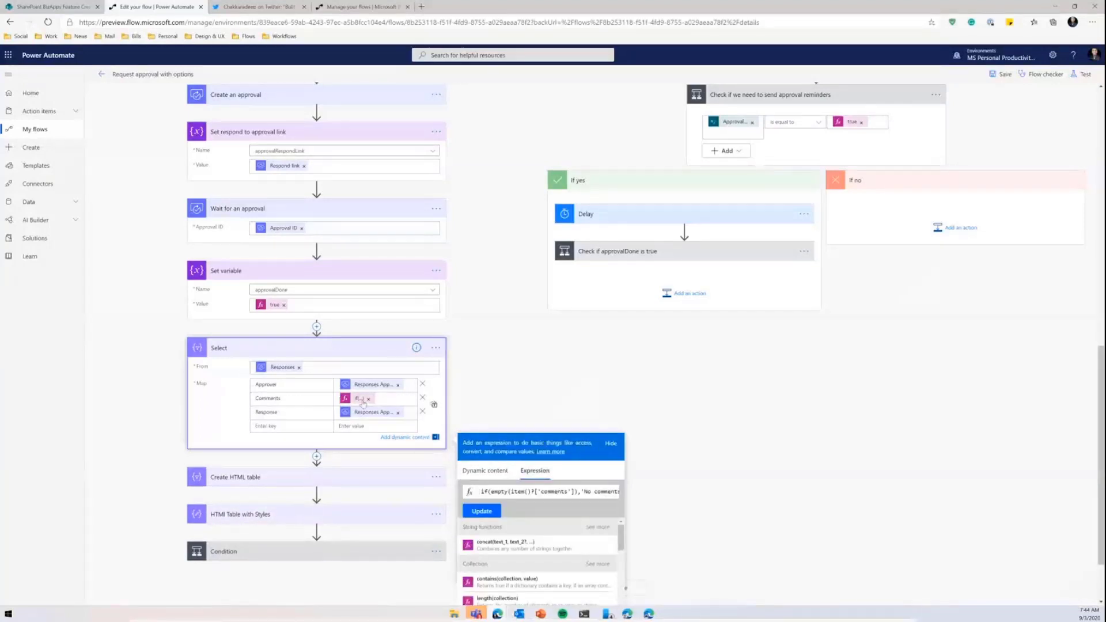
pyautogui.click(593, 491)
pyautogui.press('Right')
pyautogui.press('Right')
pyautogui.press('Right')
pyautogui.press('Right')
pyautogui.press('Right')
pyautogui.press('Right')
pyautogui.press('Right')
pyautogui.press('Right')
pyautogui.press('Right')
pyautogui.press('Right')
pyautogui.press('Right')
pyautogui.press('Right')
pyautogui.press('Right')
pyautogui.press('Right')
pyautogui.press('Right')
pyautogui.press('Right')
pyautogui.press('Right')
pyautogui.press('Right')
pyautogui.press('Right')
pyautogui.press('Right')
pyautogui.press('Right')
pyautogui.press('Right')
pyautogui.press('Right')
pyautogui.press('Right')
pyautogui.press('Right')
pyautogui.press('Right')
pyautogui.press('Right')
pyautogui.press('Right')
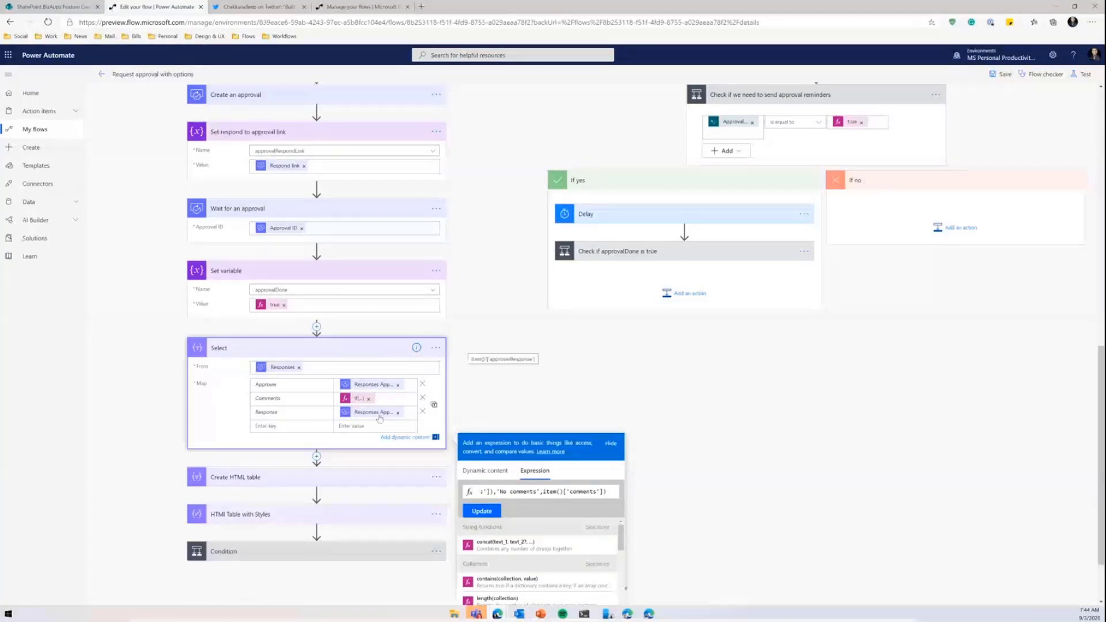
pyautogui.click(587, 380)
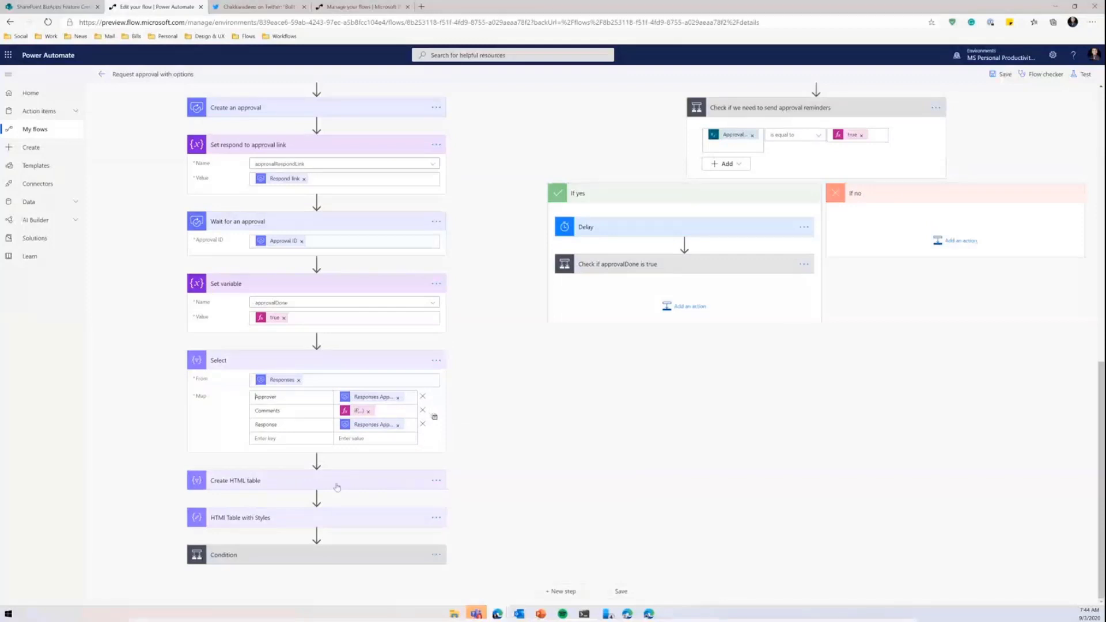
# - Review the CSS table, cell-border and header-background rules wrapped around the HTML table Output, plus the step's description
pyautogui.scroll(-2, 562, 437)
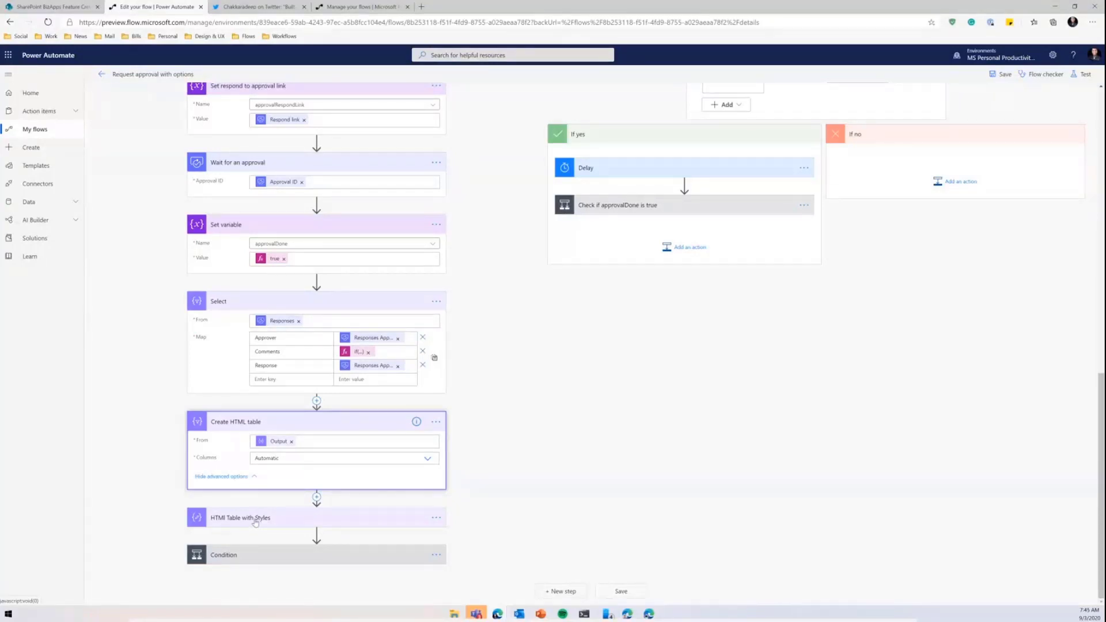
pyautogui.click(361, 518)
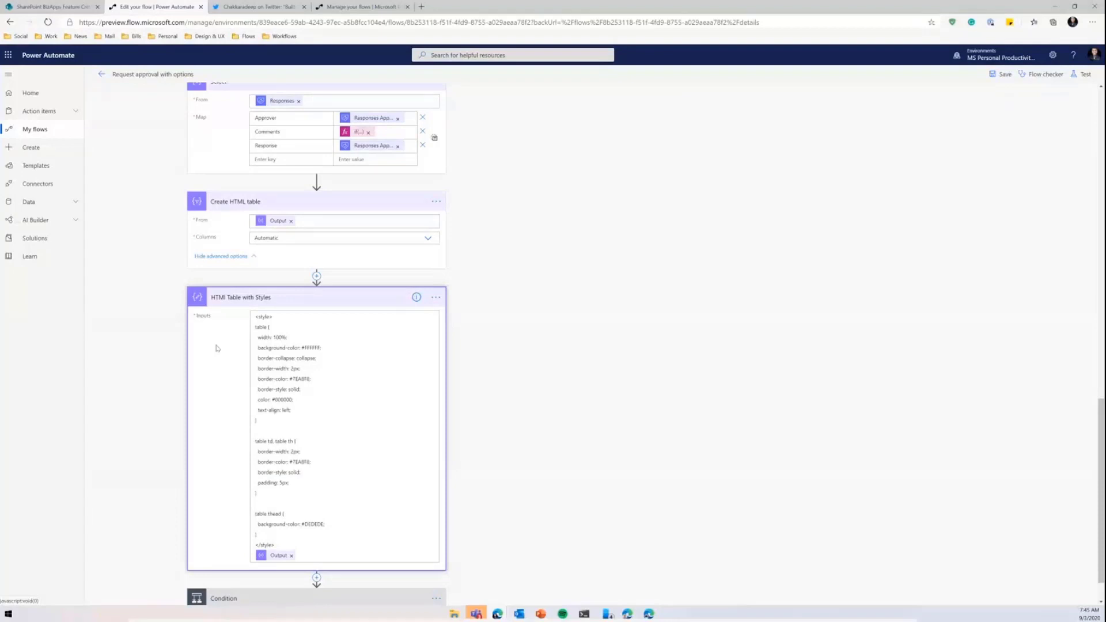
pyautogui.click(265, 326)
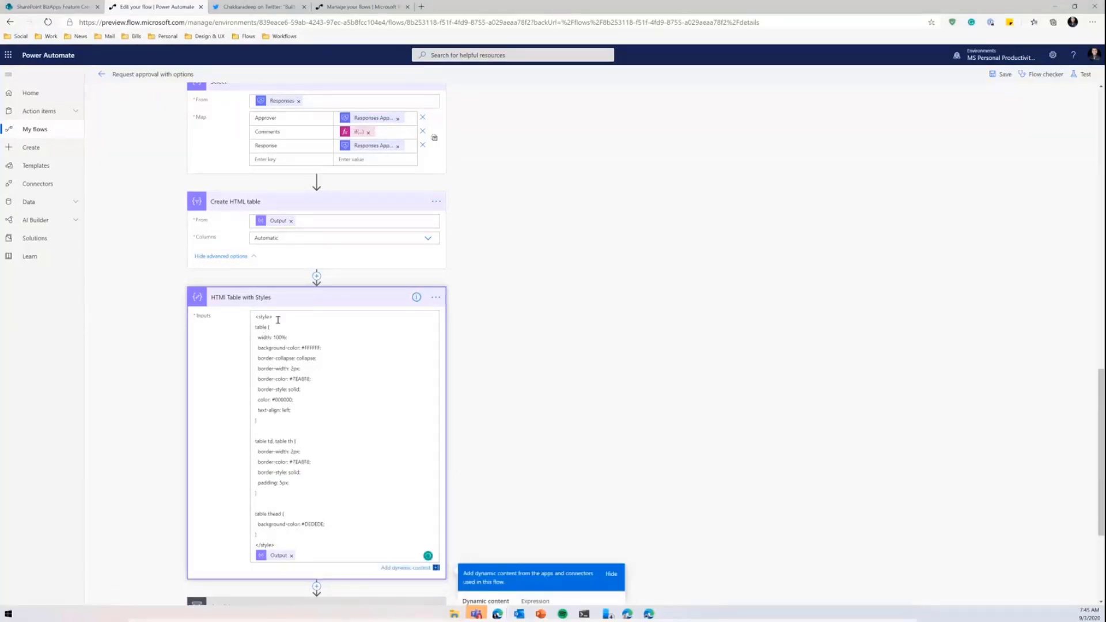
pyautogui.click(315, 429)
pyautogui.click(325, 503)
pyautogui.click(292, 563)
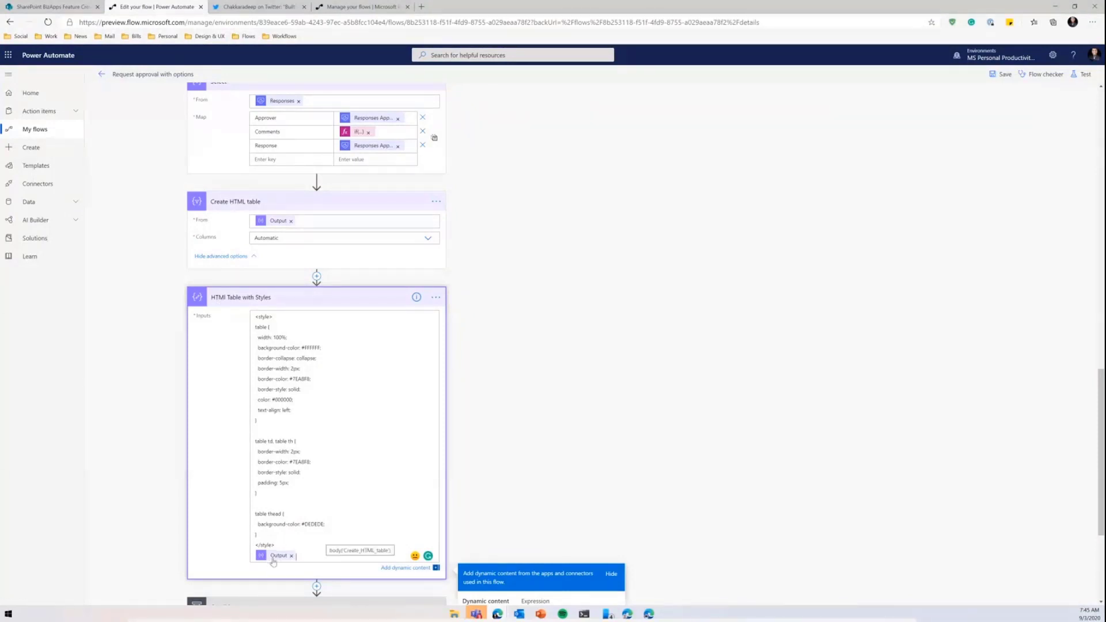
pyautogui.click(415, 299)
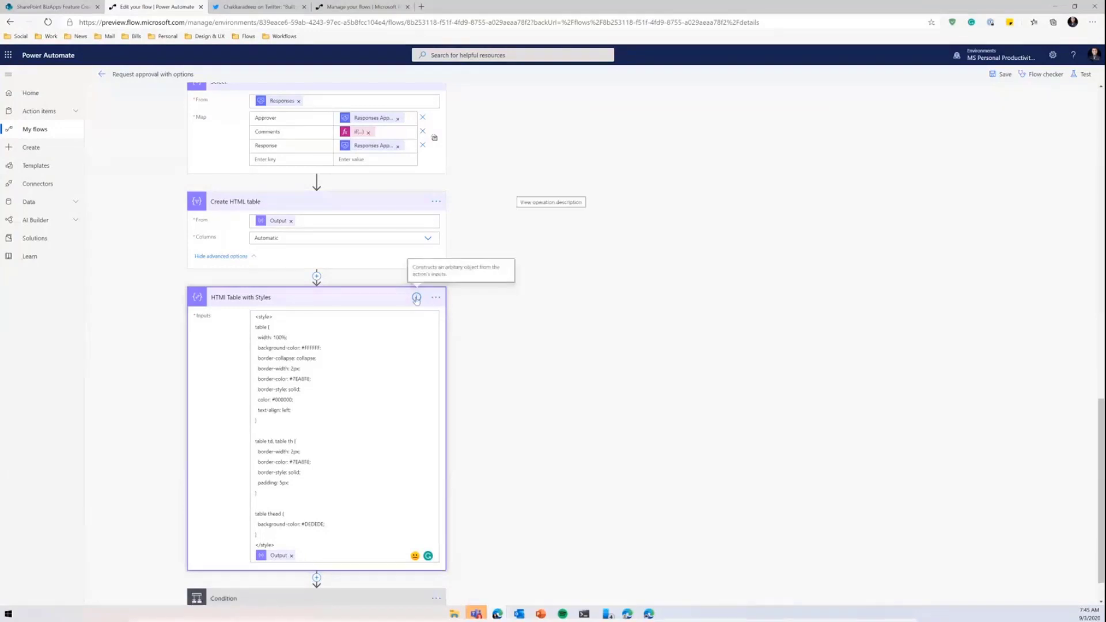
pyautogui.click(356, 460)
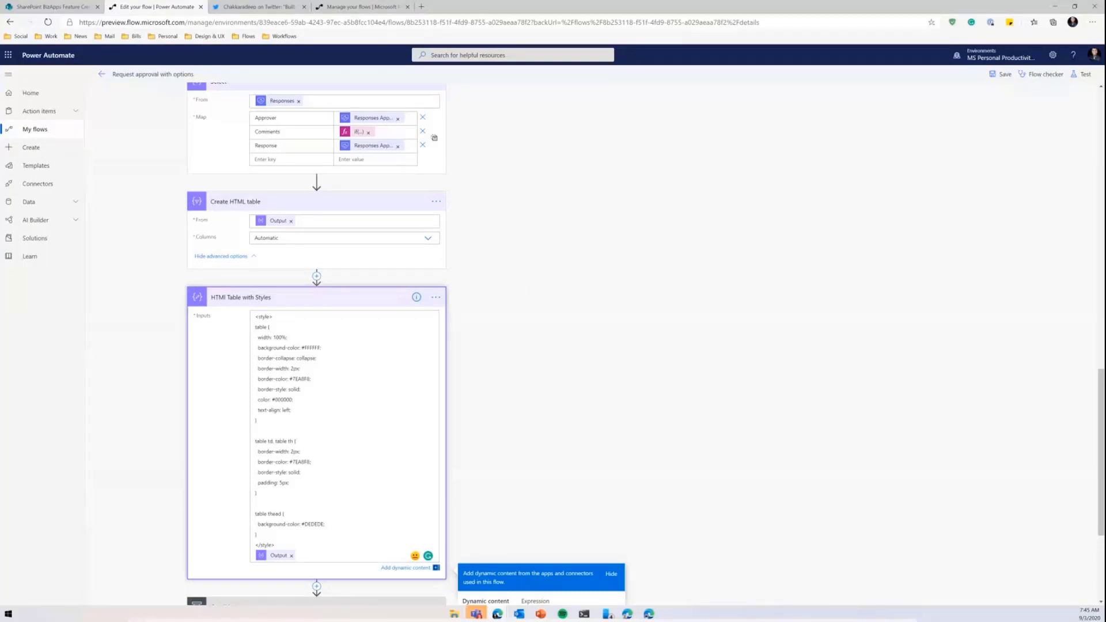
# - Preview the 'Item: Rejected' Outlook email's Approver and Comments table headers, then return to the flow editor
pyautogui.hotkey('alt', 'Tab')
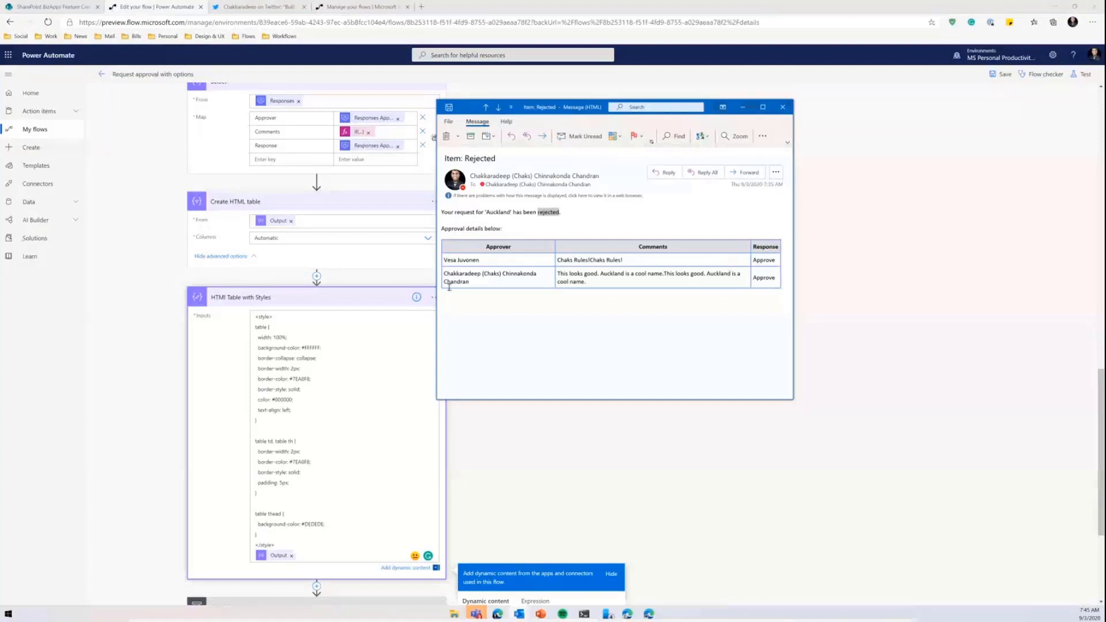
pyautogui.moveTo(517, 250)
pyautogui.mouseDown()
pyautogui.moveTo(749, 250)
pyautogui.moveTo(508, 254)
pyautogui.mouseUp()
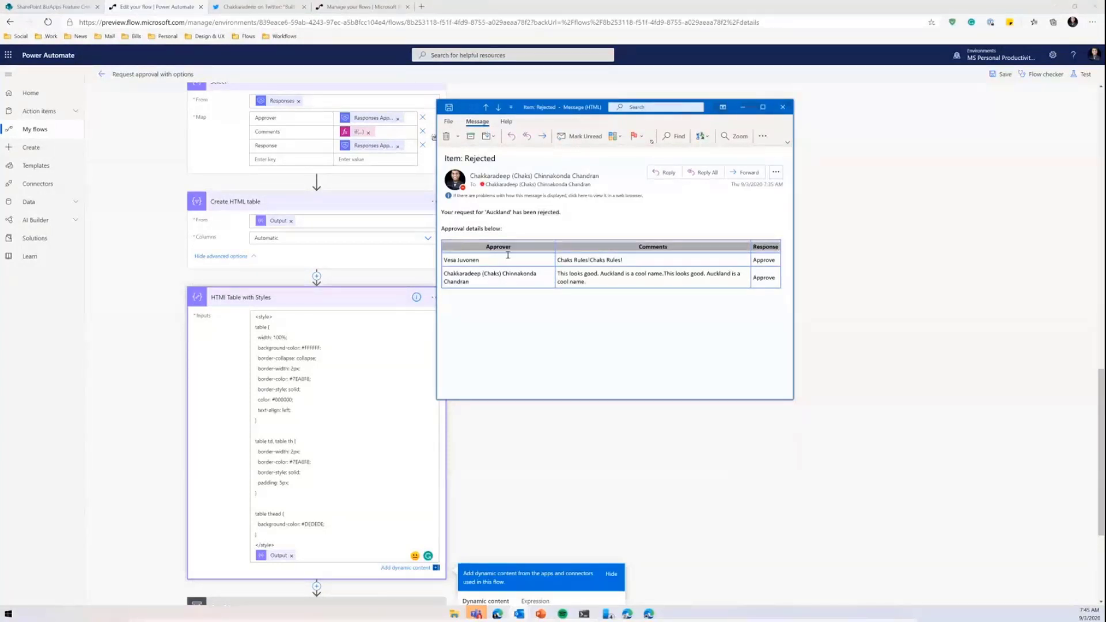
pyautogui.click(525, 451)
# - Expand the Condition and show the 'Item approved' email's recipient, subject and body
pyautogui.scroll(-1, 581, 399)
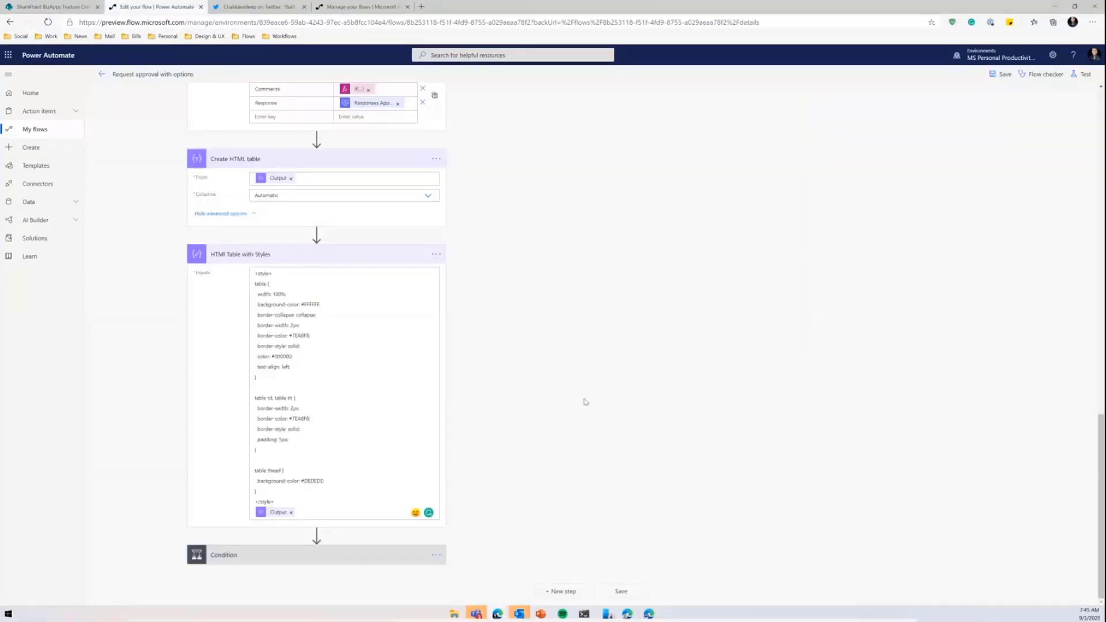
pyautogui.click(389, 568)
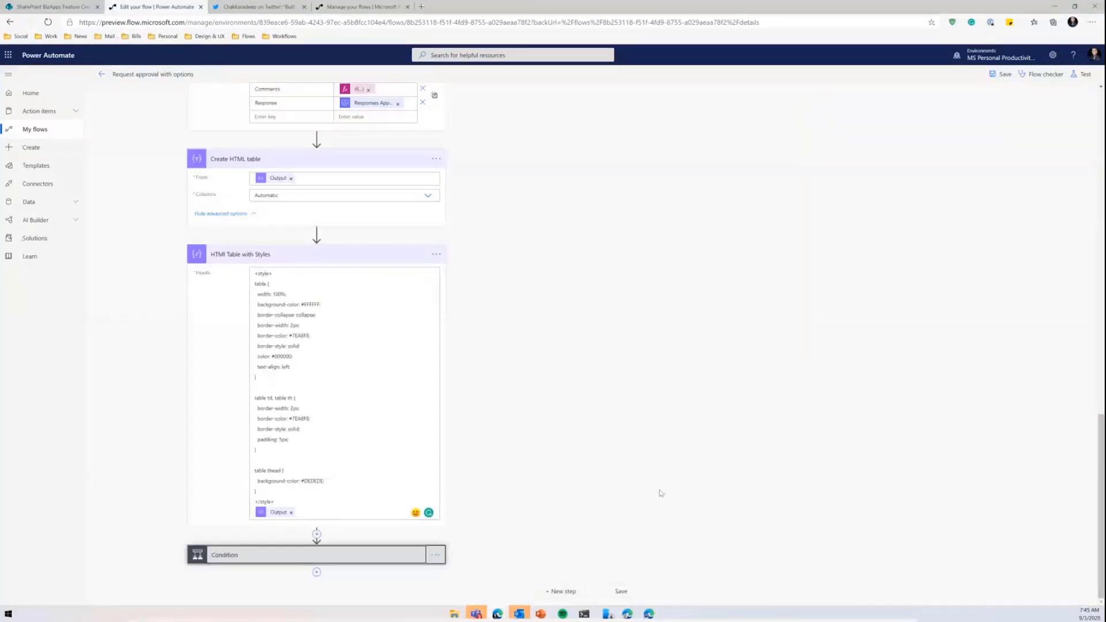
pyautogui.scroll(-3, 660, 493)
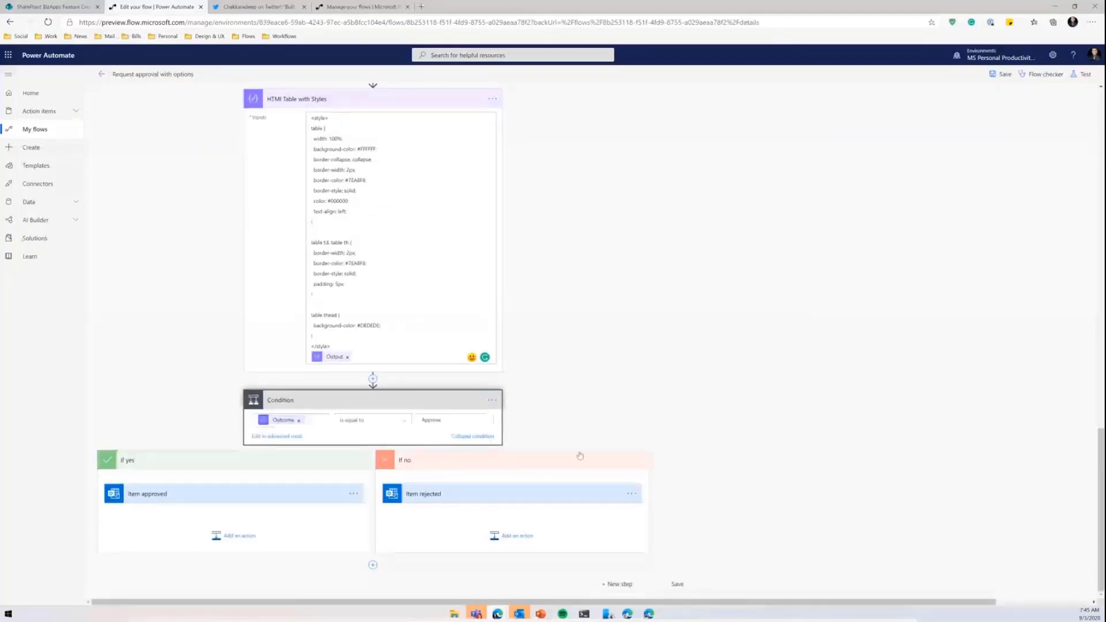
pyautogui.click(259, 493)
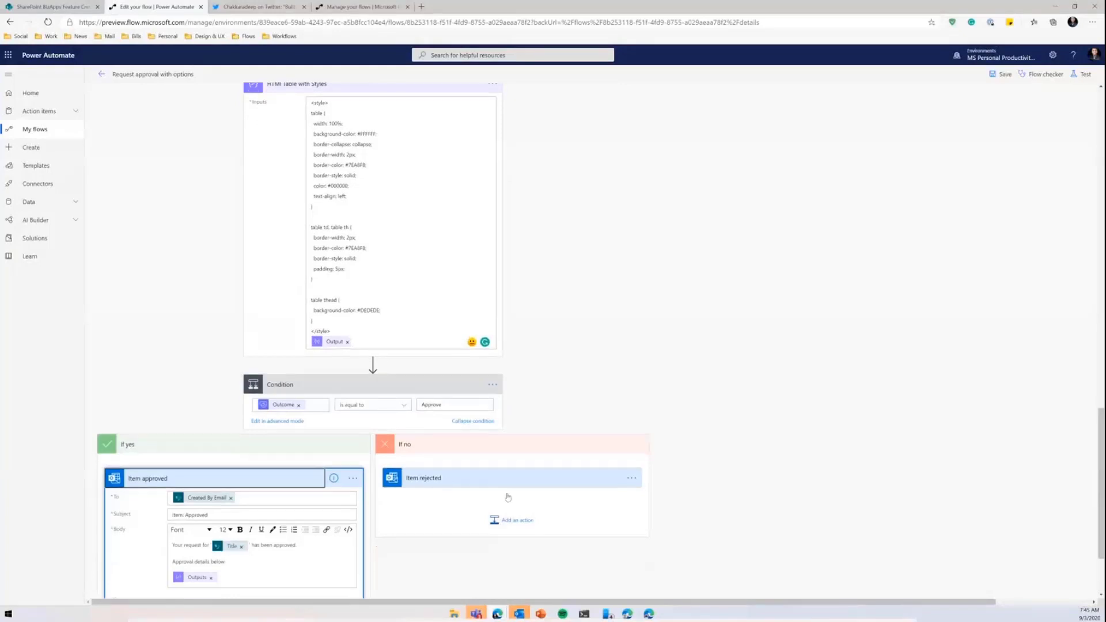
# - Show the 'Item rejected' email's details embedding the table Outputs
pyautogui.scroll(-2, 506, 495)
pyautogui.click(426, 372)
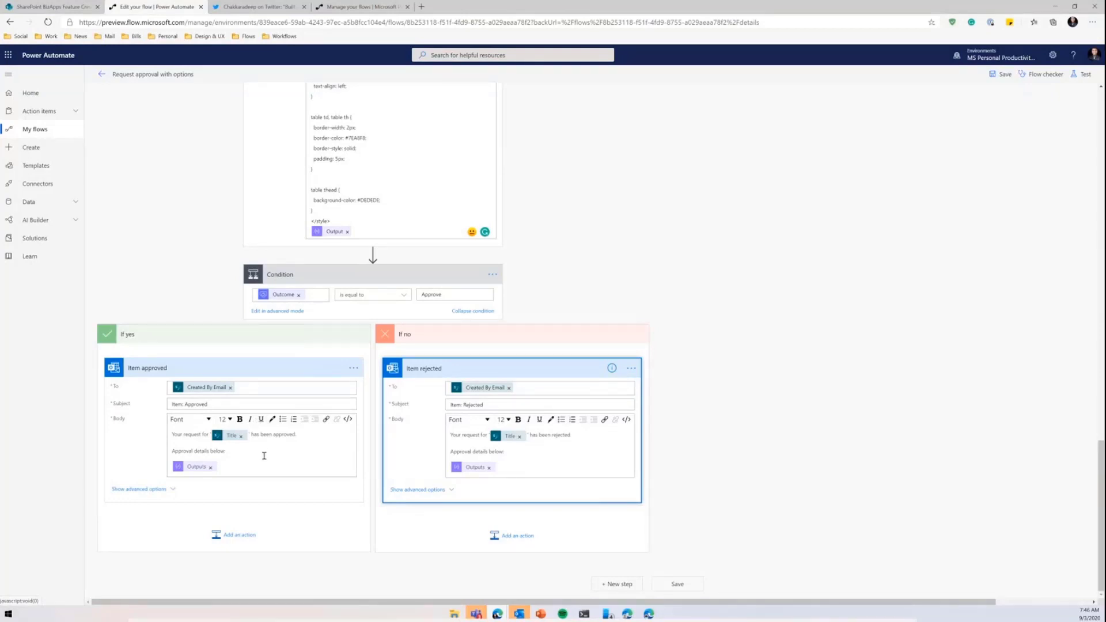
pyautogui.scroll(5, 550, 514)
pyautogui.scroll(4, 550, 515)
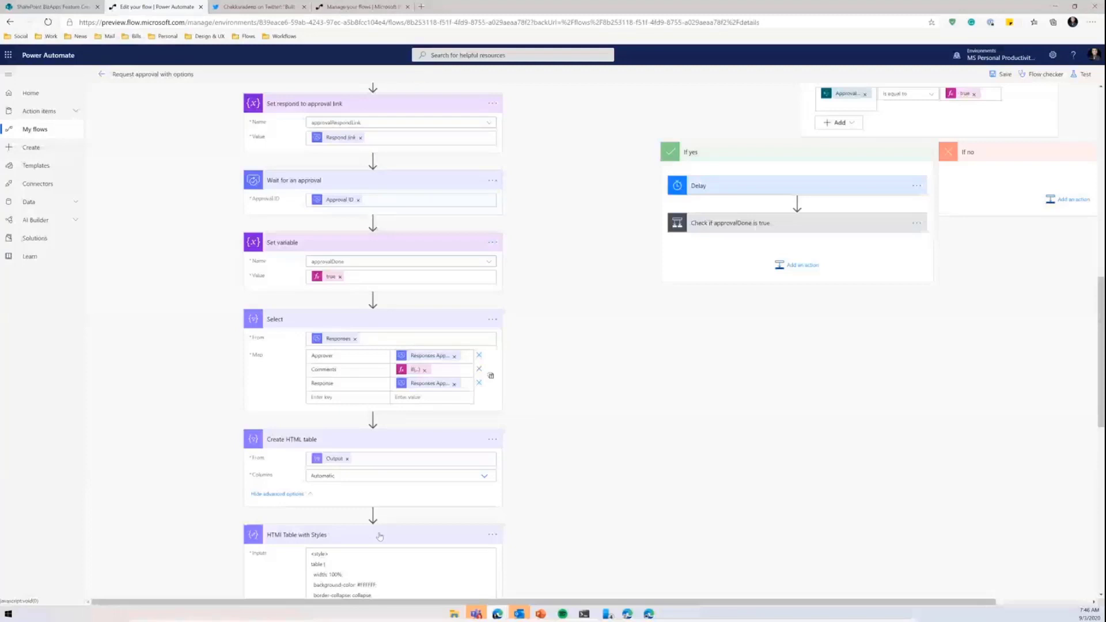
pyautogui.moveTo(379, 536); pyautogui.dragTo(285, 190)
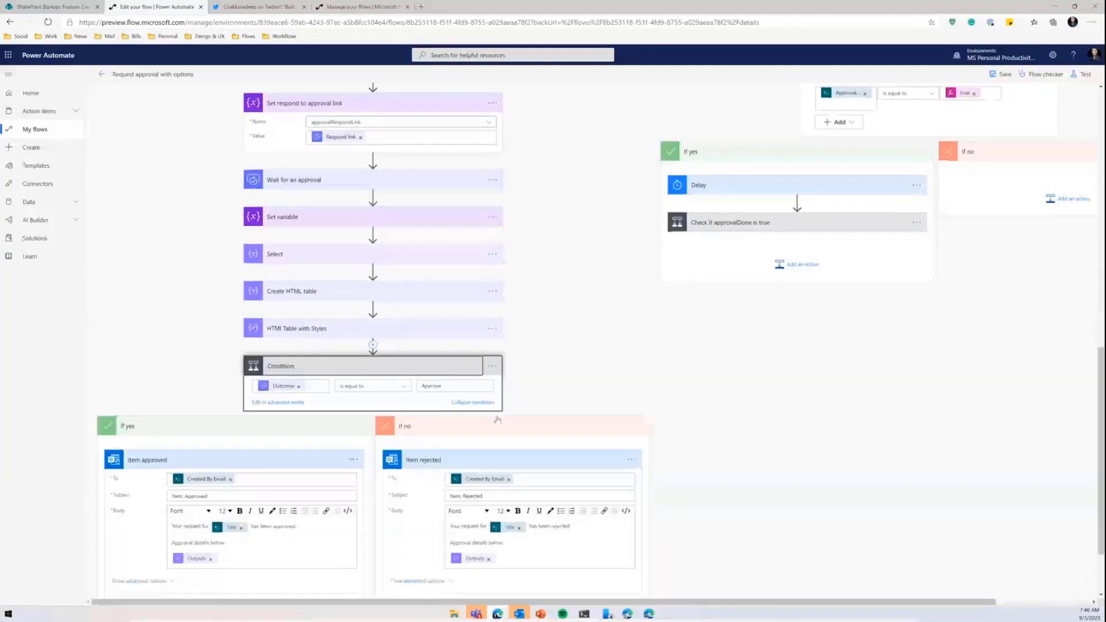
pyautogui.scroll(7, 498, 420)
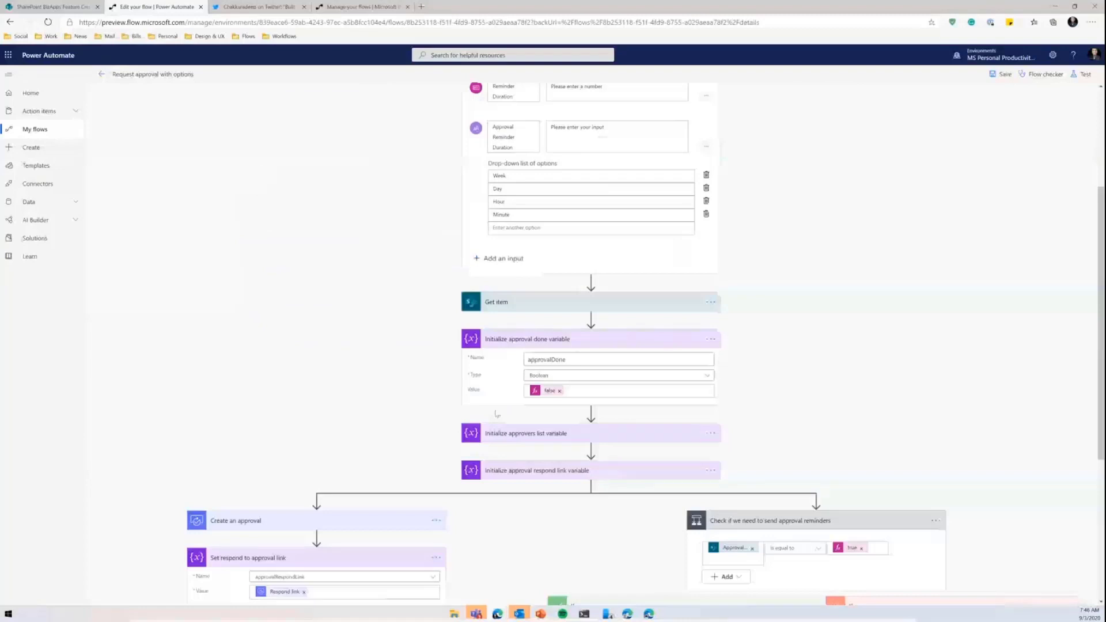
pyautogui.scroll(-3, 496, 414)
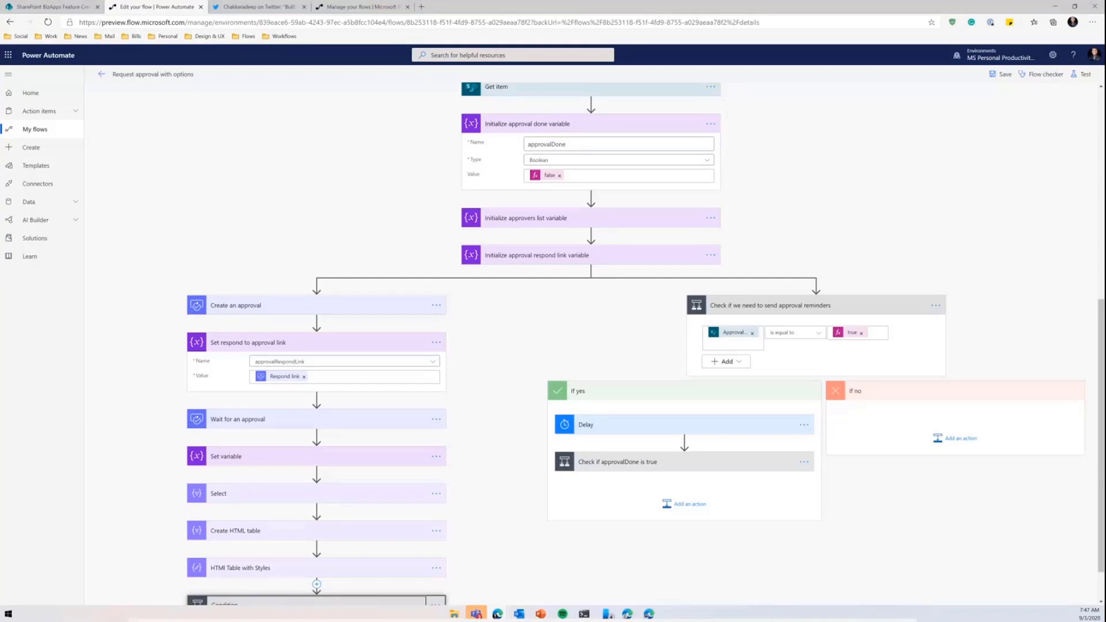
pyautogui.scroll(1, 756, 426)
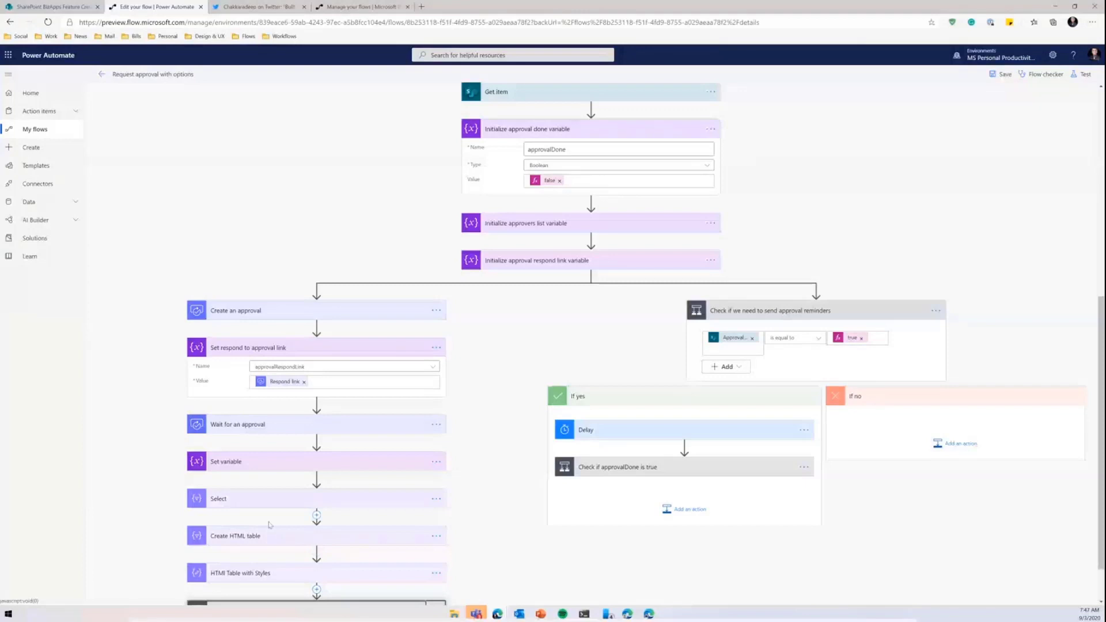
pyautogui.scroll(-1, 269, 524)
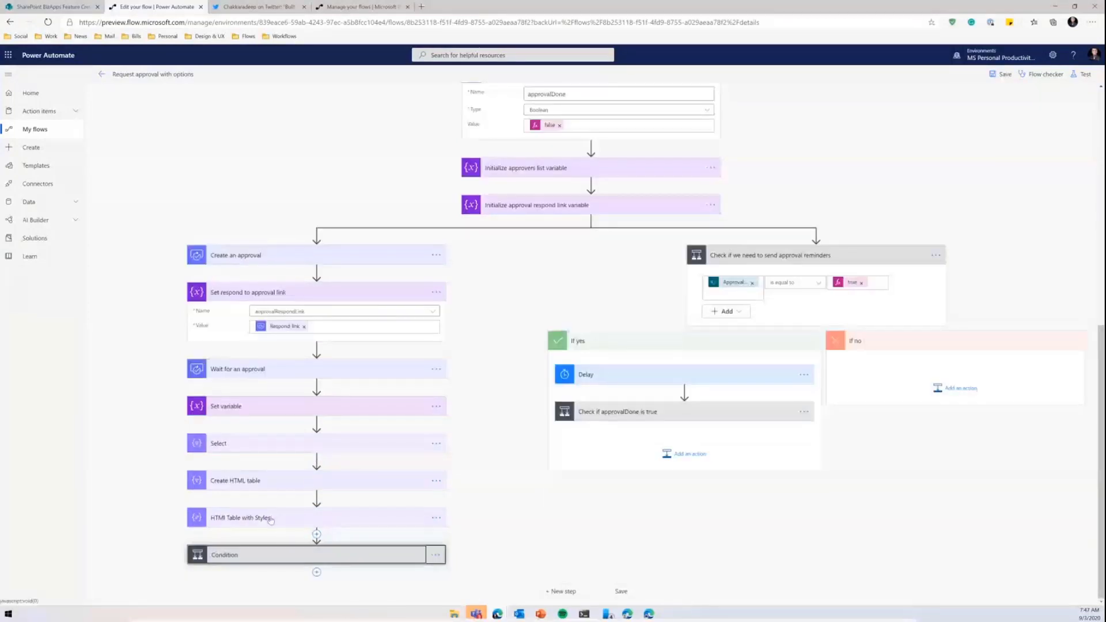